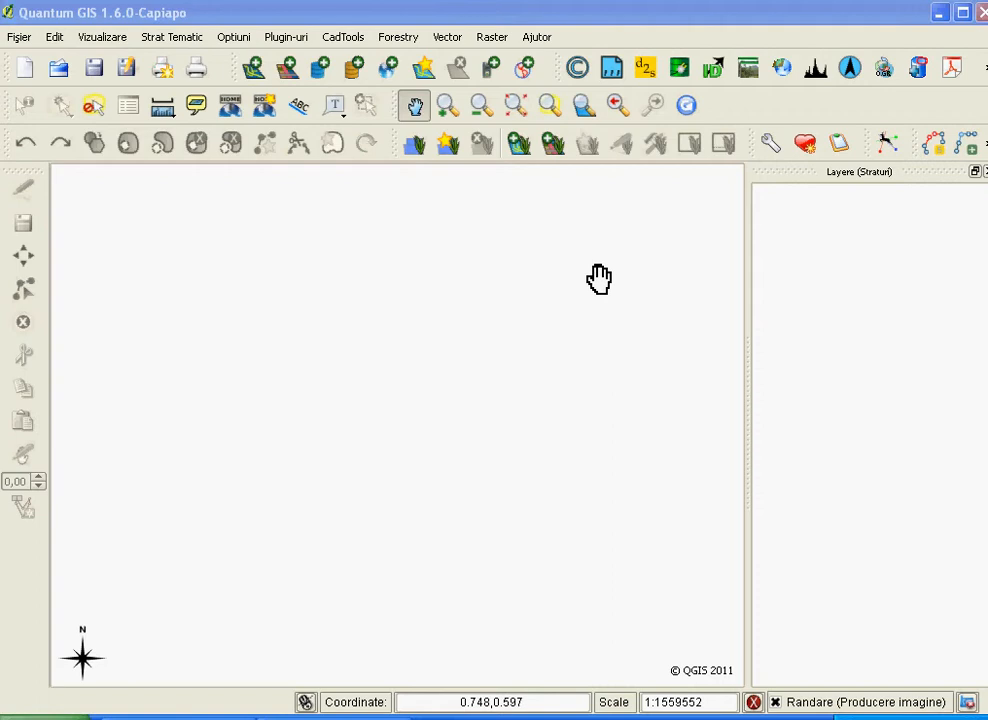
# Step: Start adding a raster layer and browse to the Desktop2 folder on the desktop
pyautogui.click(289, 70)
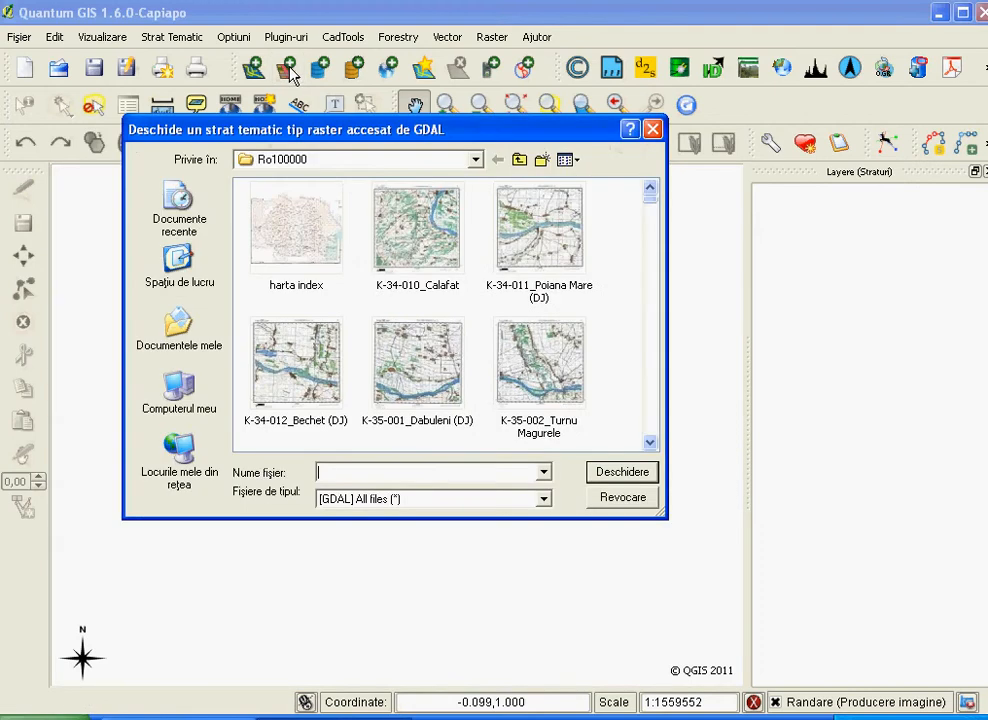
pyautogui.click(188, 257)
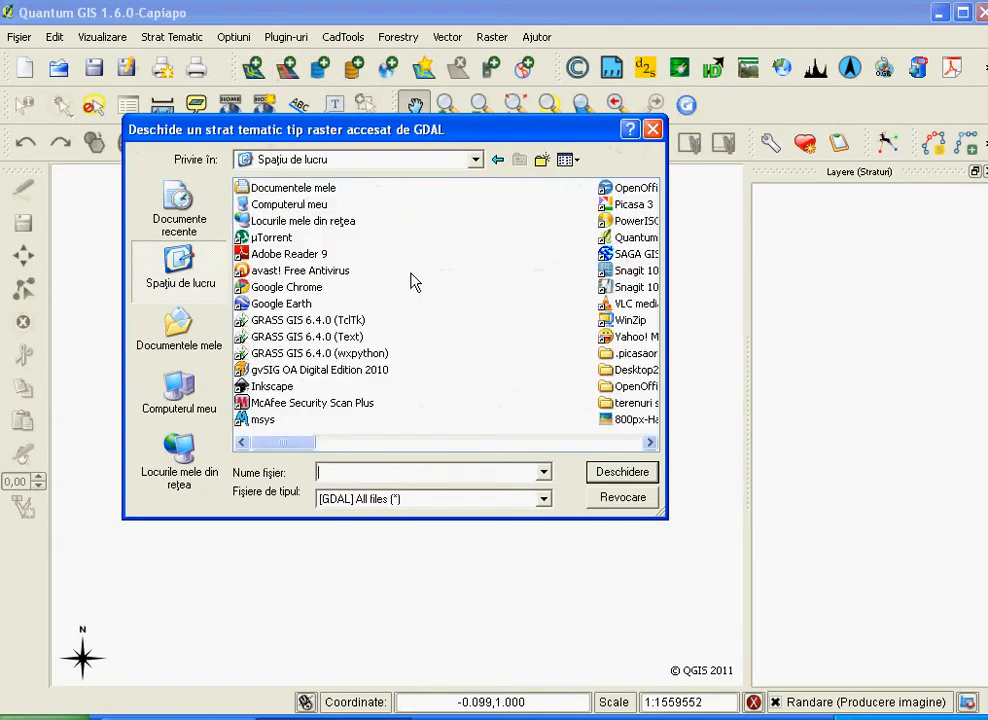
pyautogui.click(650, 443)
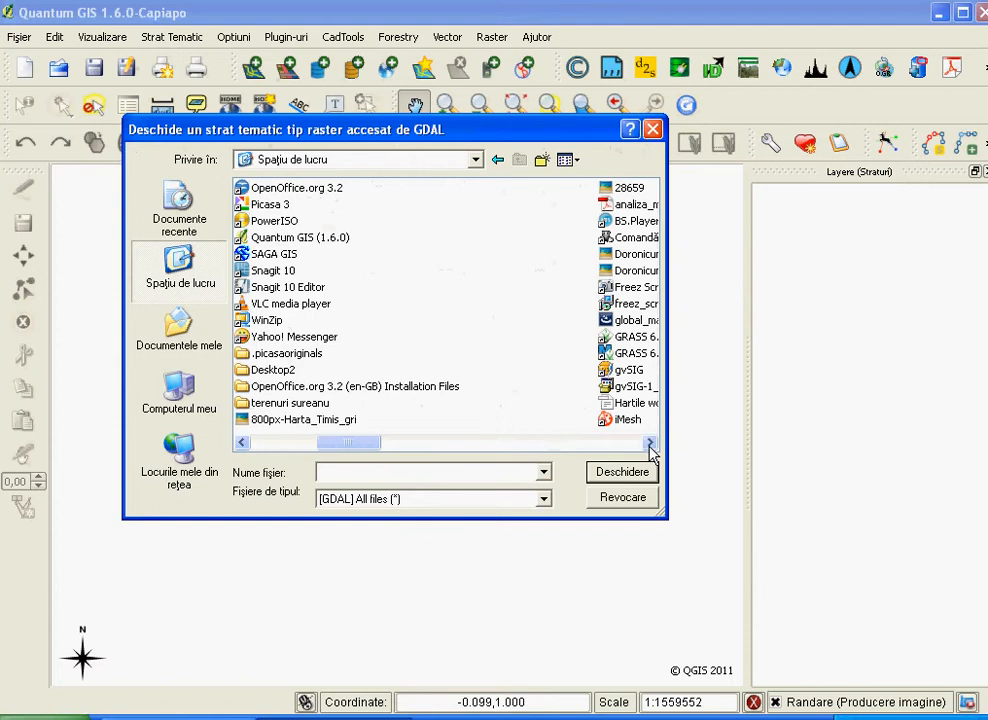
pyautogui.click(650, 443)
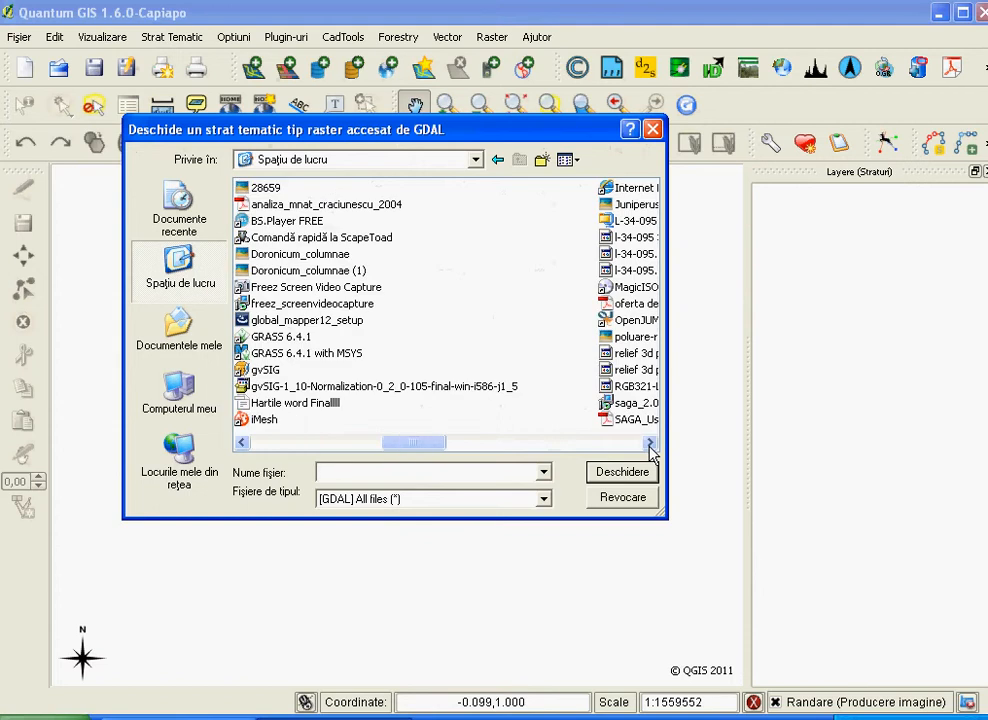
pyautogui.click(650, 443)
pyautogui.click(650, 443)
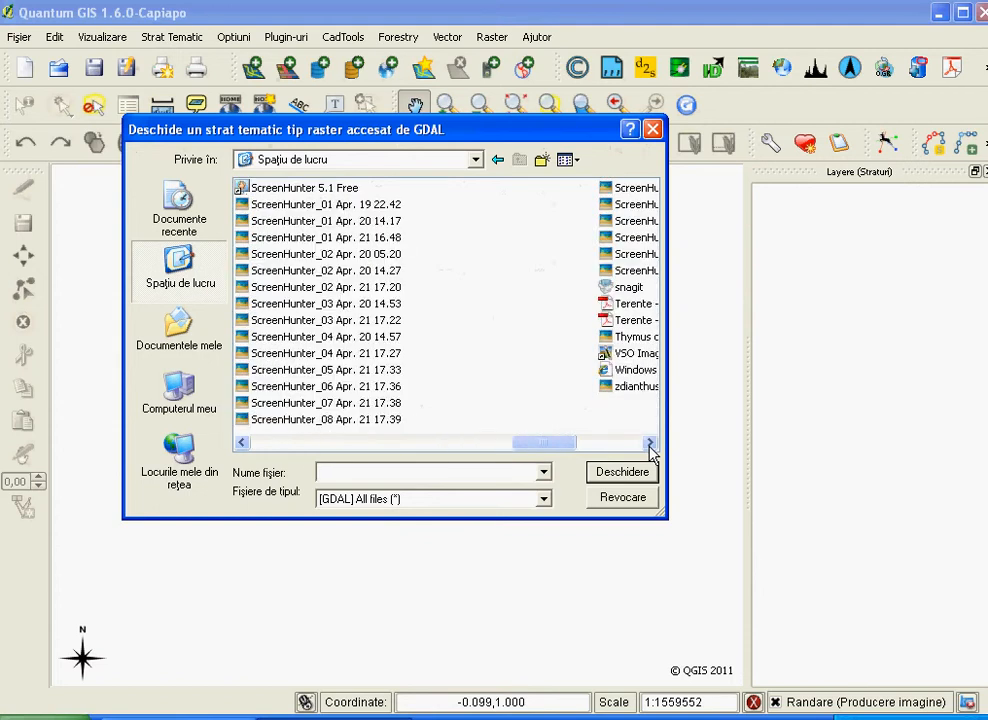
pyautogui.click(650, 443)
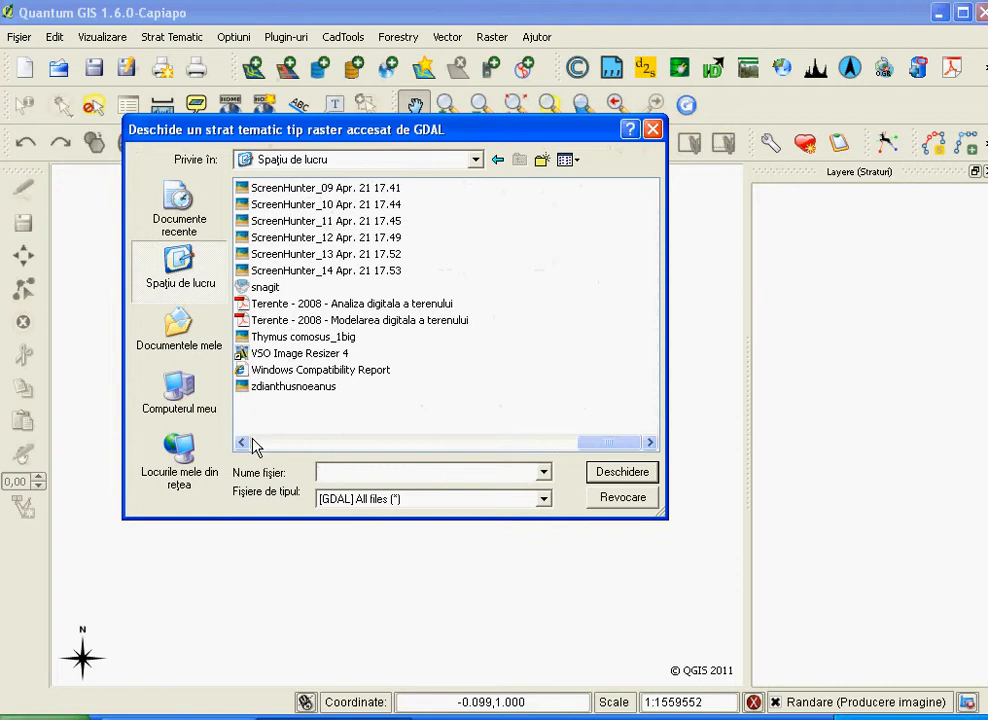
pyautogui.moveTo(668, 350); pyautogui.dragTo(838, 353)
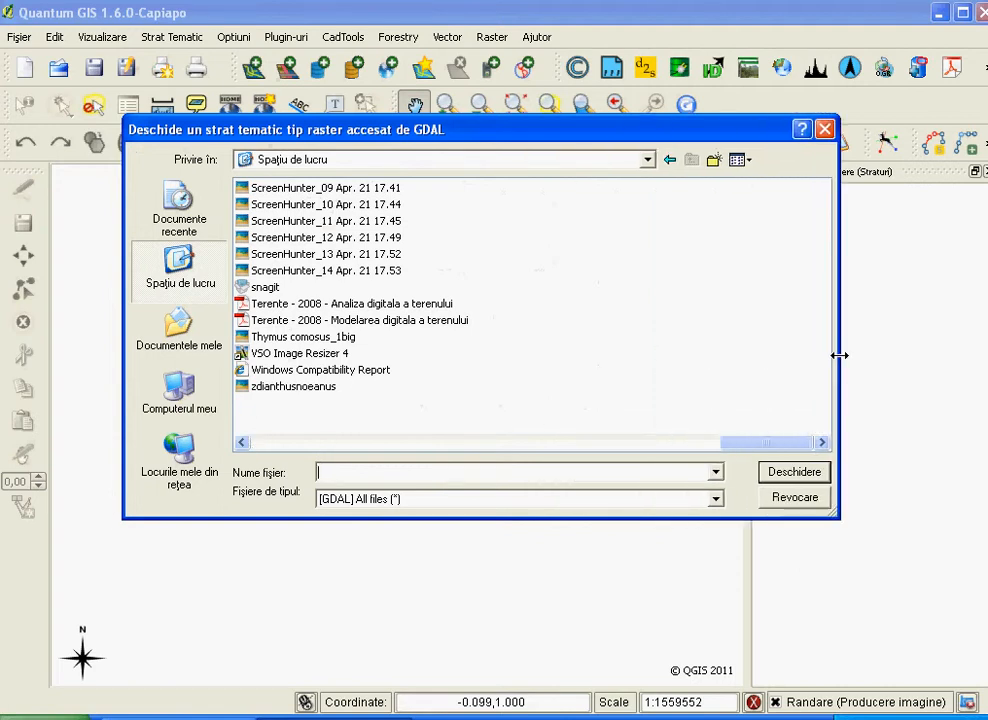
pyautogui.moveTo(766, 443); pyautogui.dragTo(498, 445)
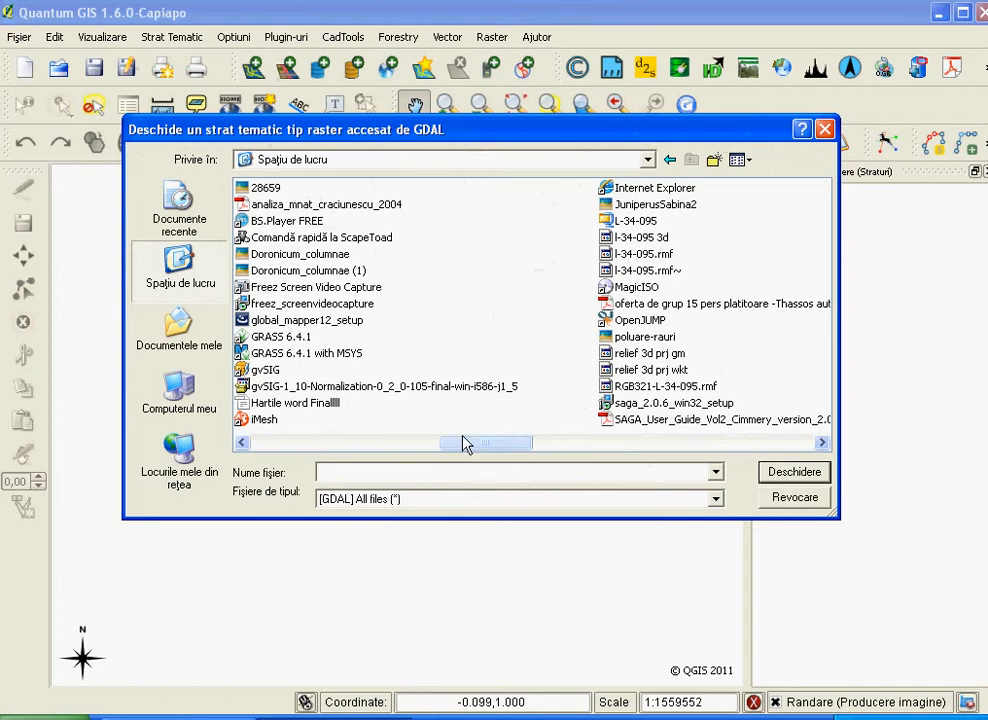
pyautogui.click(242, 443)
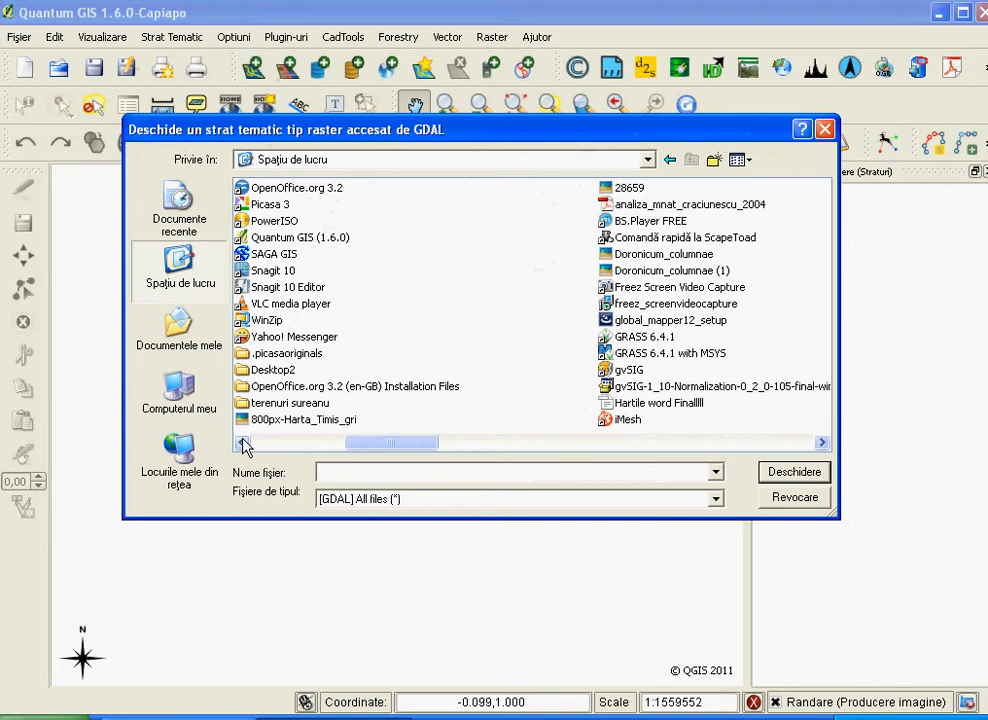
pyautogui.click(242, 443)
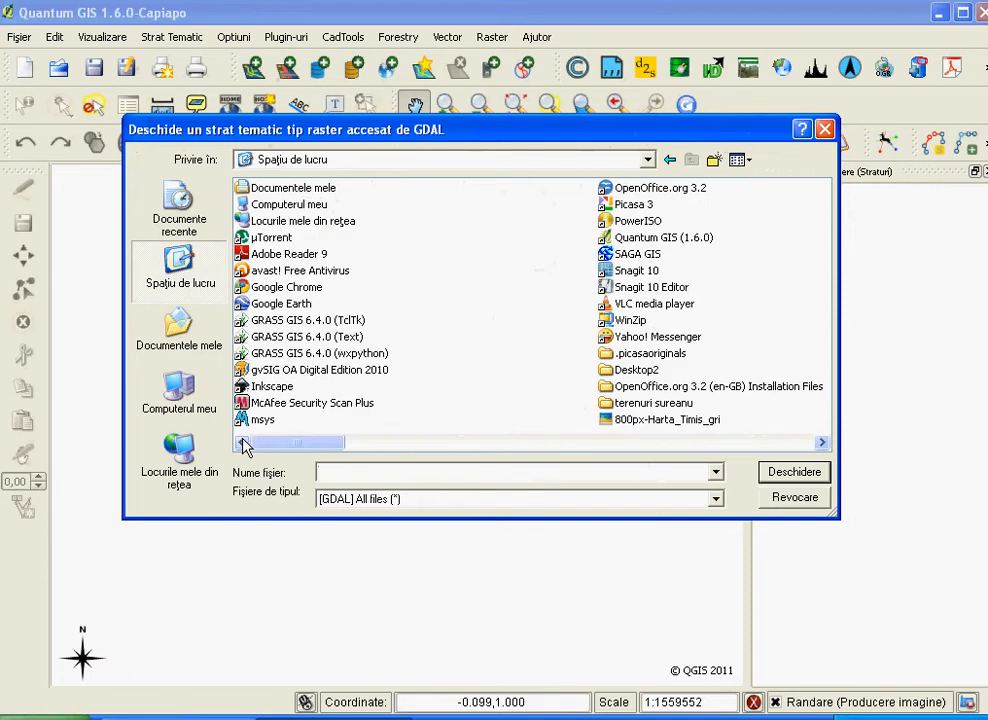
pyautogui.doubleClick(636, 369)
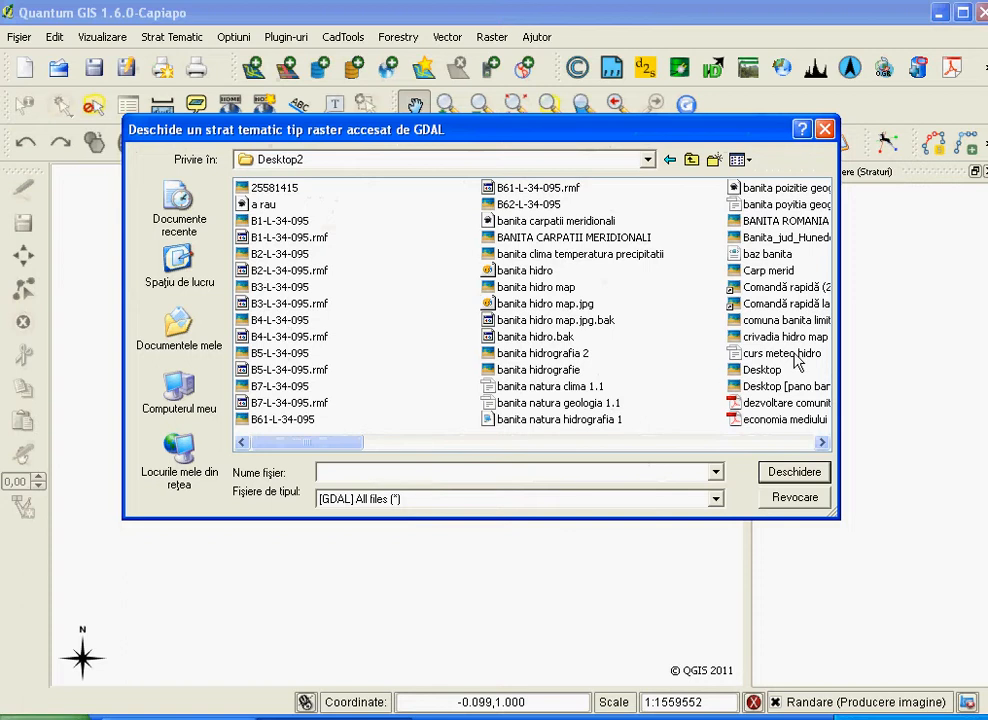
# Step: Load the HartaCAD2 map image from the Desktop2 folder as a raster layer
pyautogui.click(822, 443)
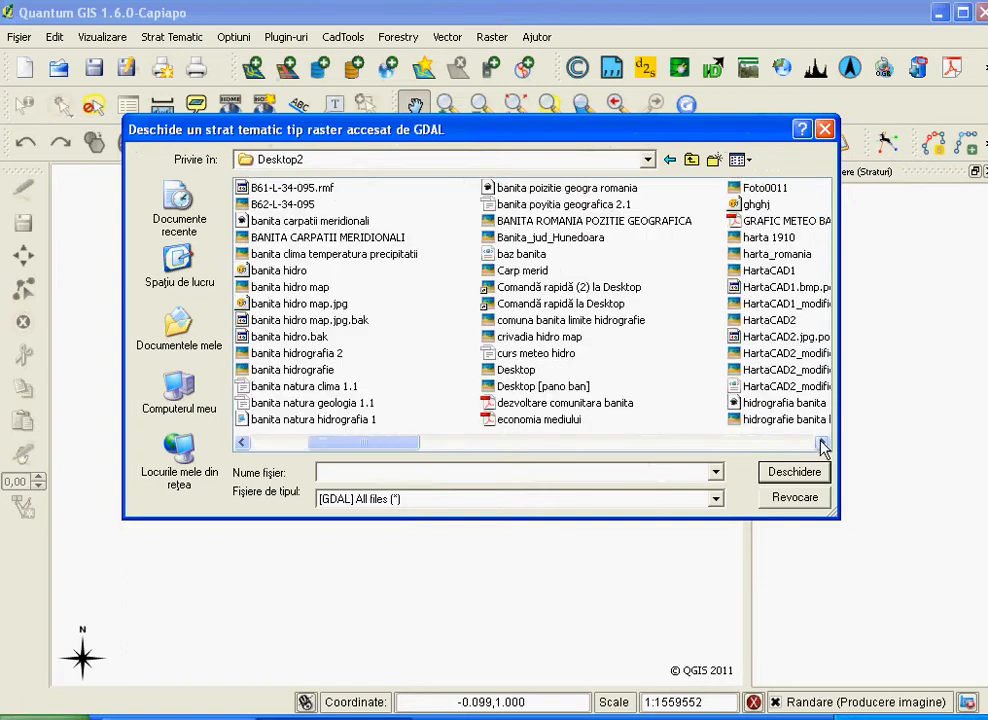
pyautogui.click(777, 328)
pyautogui.click(776, 470)
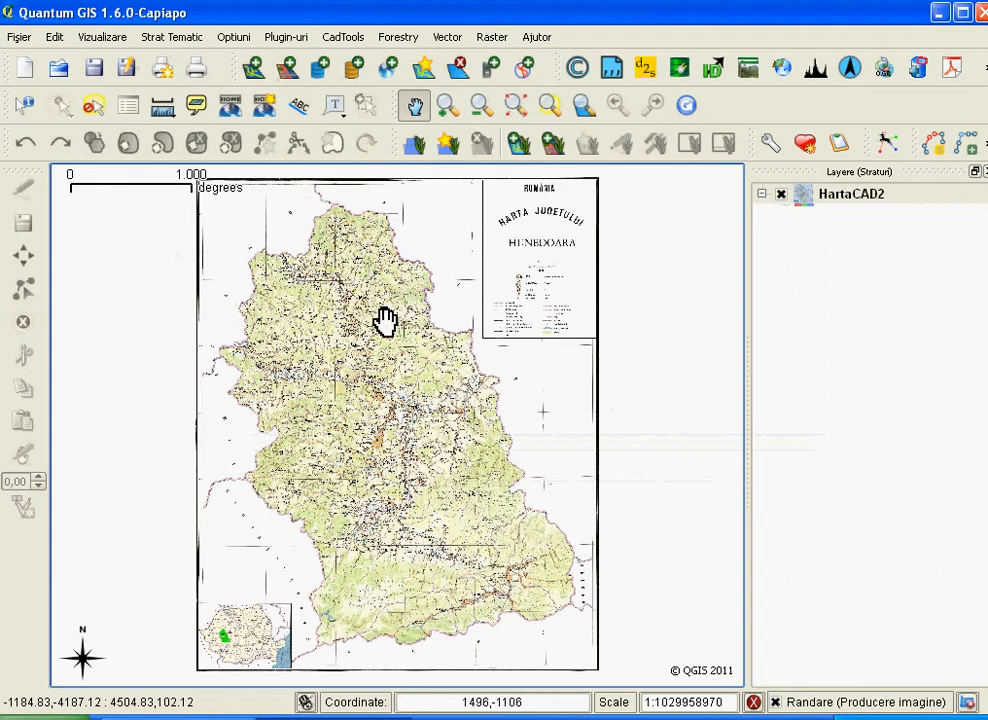
# Step: Examine the scanned Hunedoara county map up close around Simeria, Orăștie and Geoagiu
pyautogui.click(447, 105)
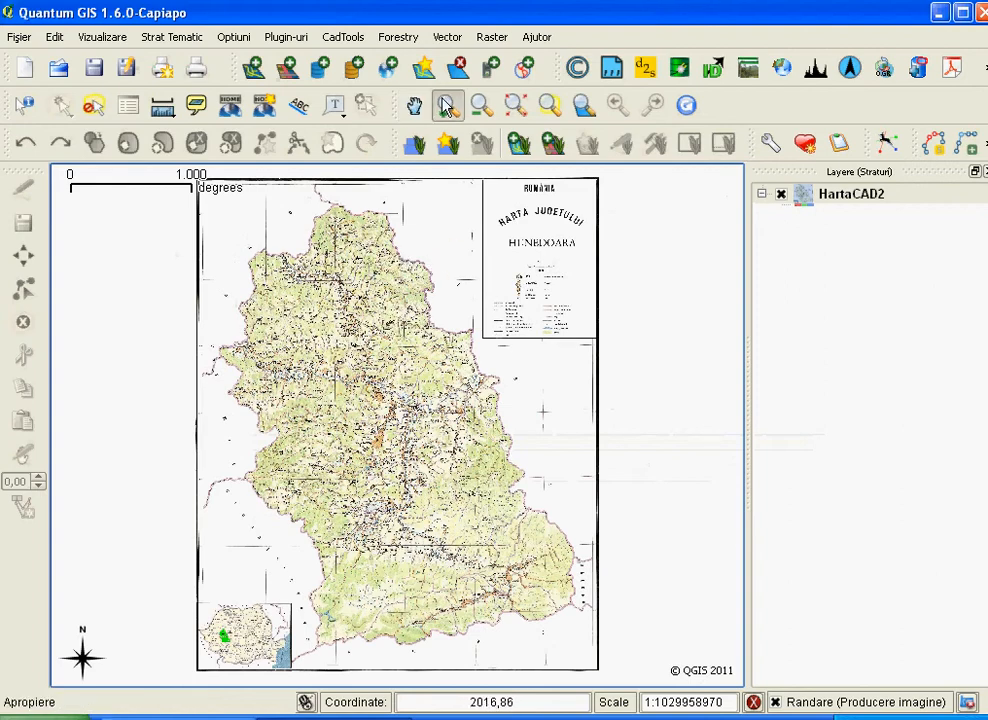
pyautogui.click(469, 397)
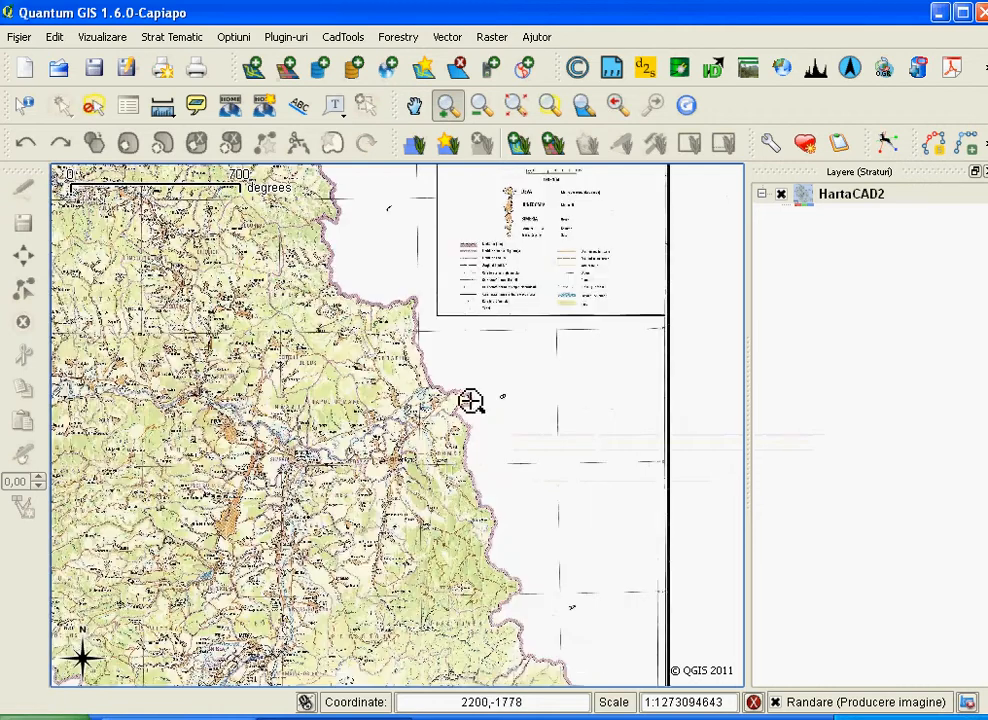
pyautogui.click(350, 459)
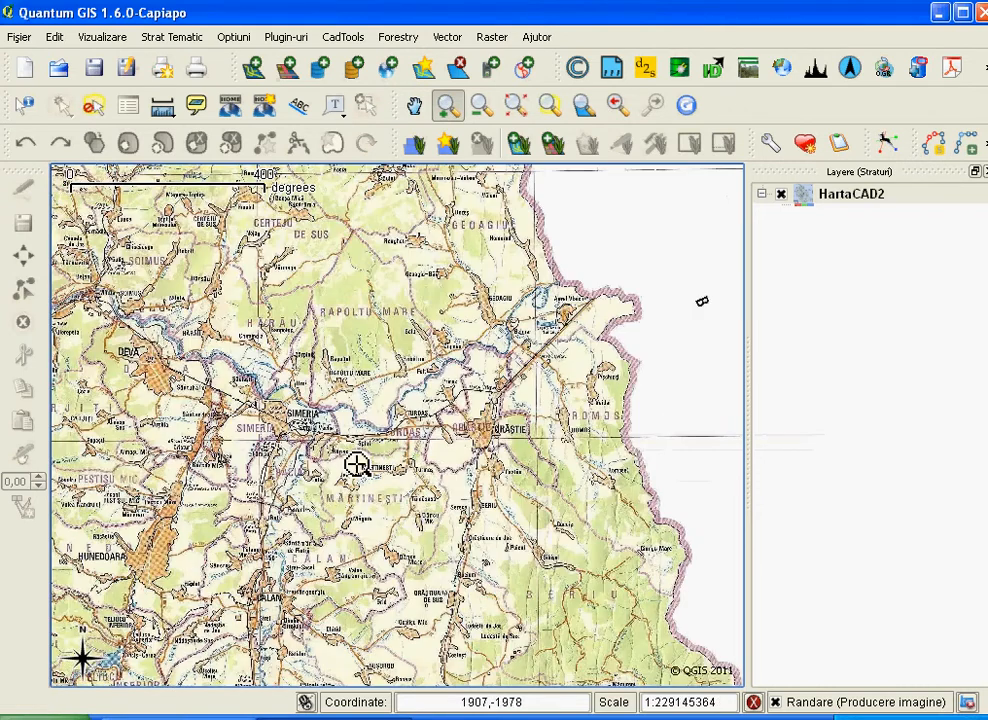
pyautogui.click(452, 455)
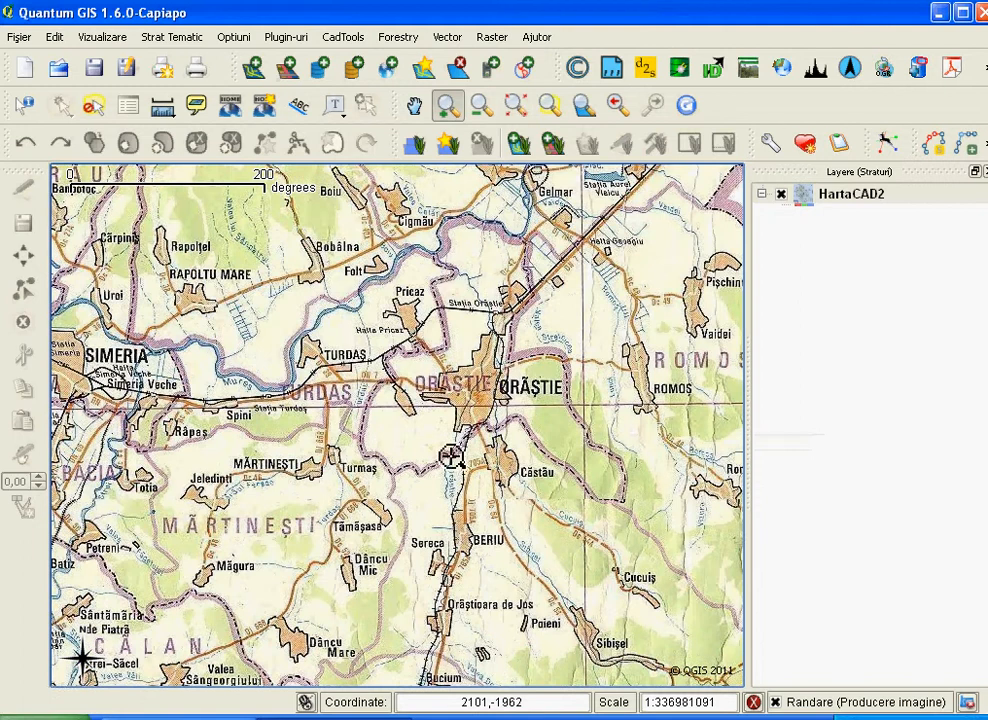
pyautogui.click(414, 104)
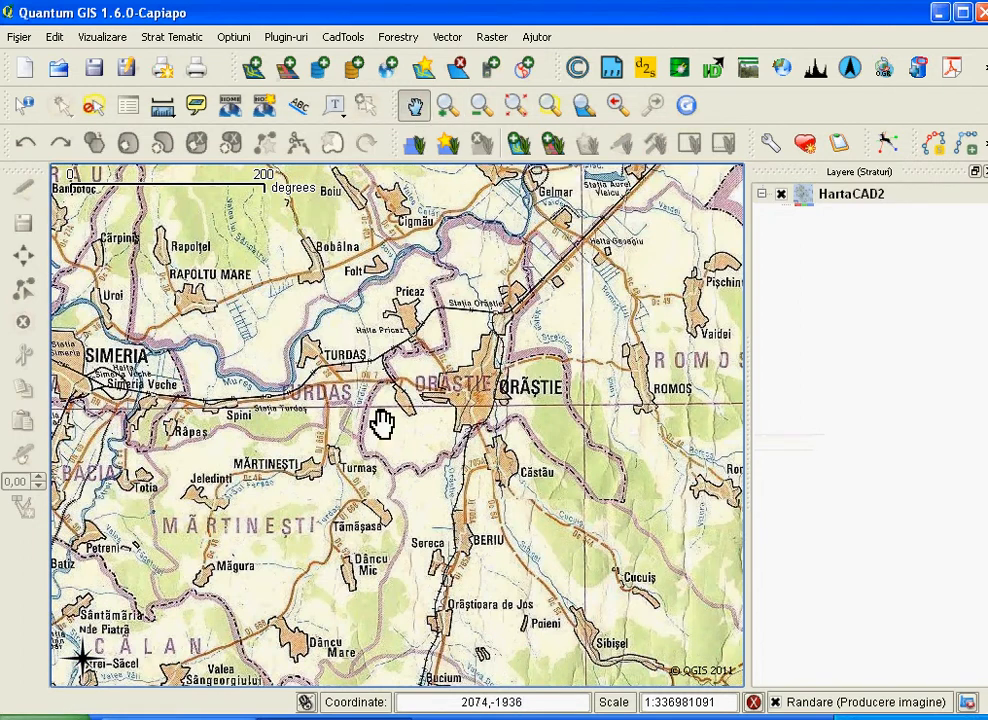
pyautogui.moveTo(540, 331); pyautogui.dragTo(407, 537)
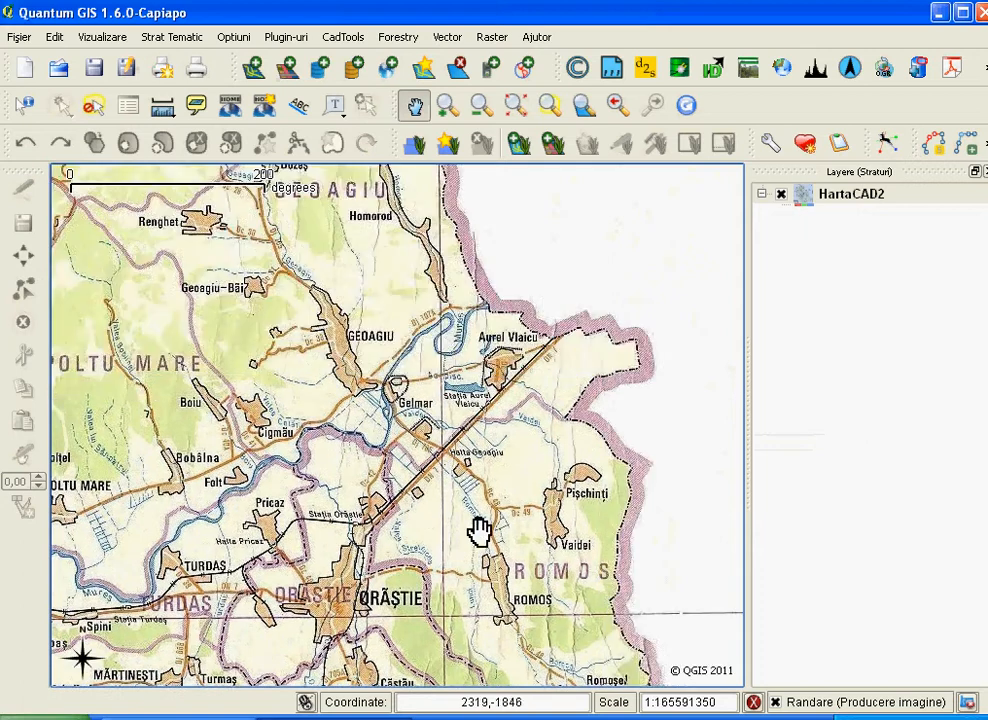
pyautogui.moveTo(481, 432); pyautogui.dragTo(525, 500)
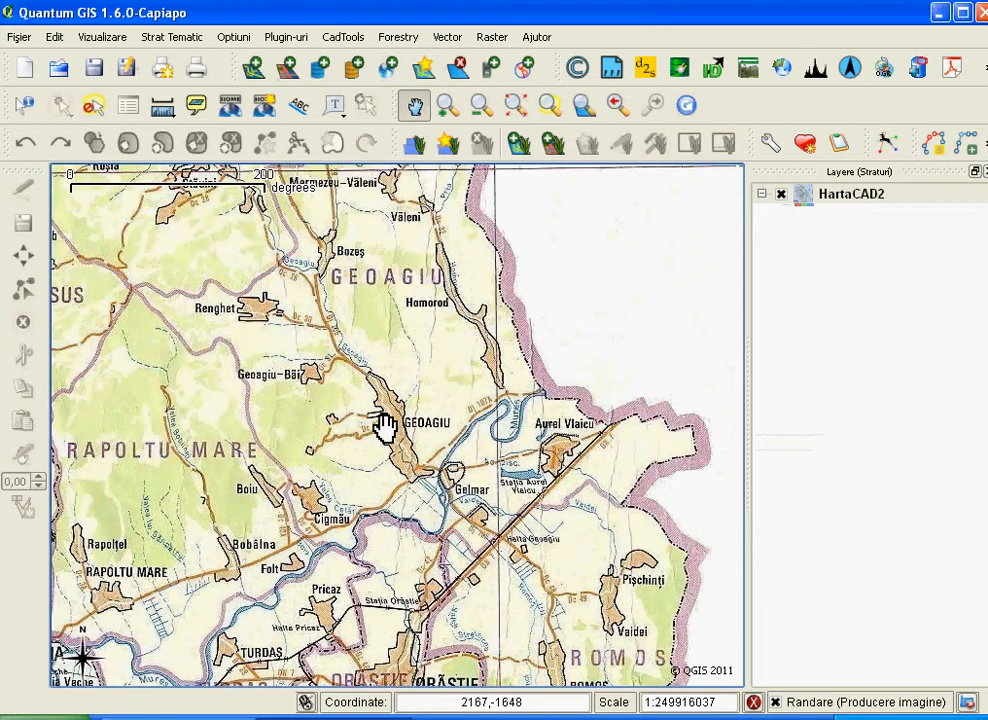
pyautogui.moveTo(426, 454); pyautogui.dragTo(481, 357)
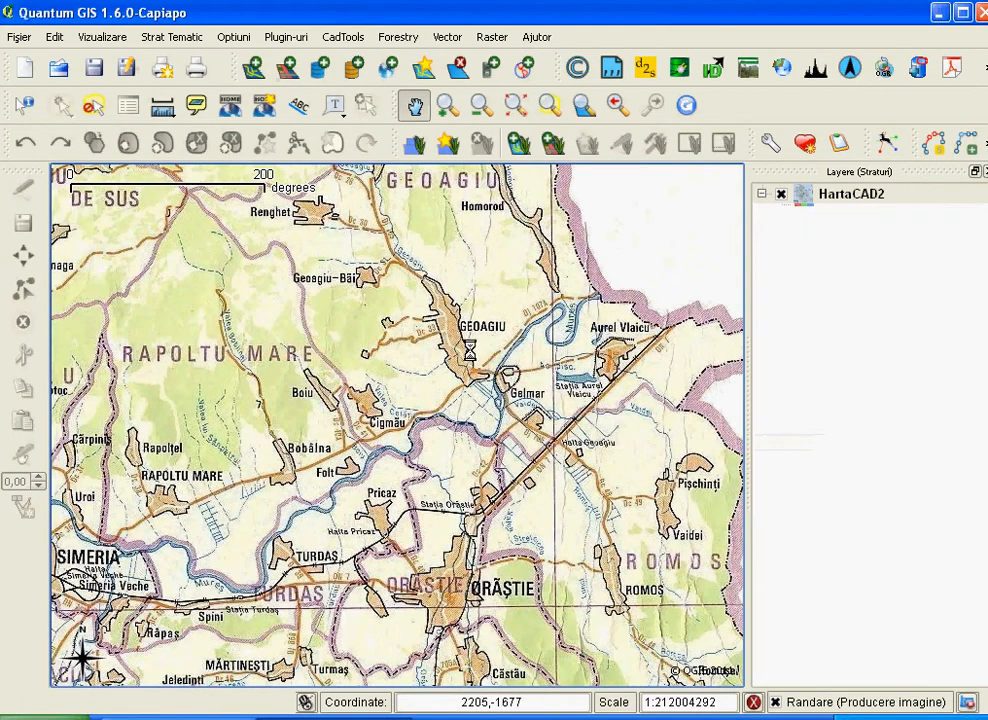
pyautogui.scroll(-1, 370, 277)
pyautogui.moveTo(446, 428); pyautogui.dragTo(481, 377)
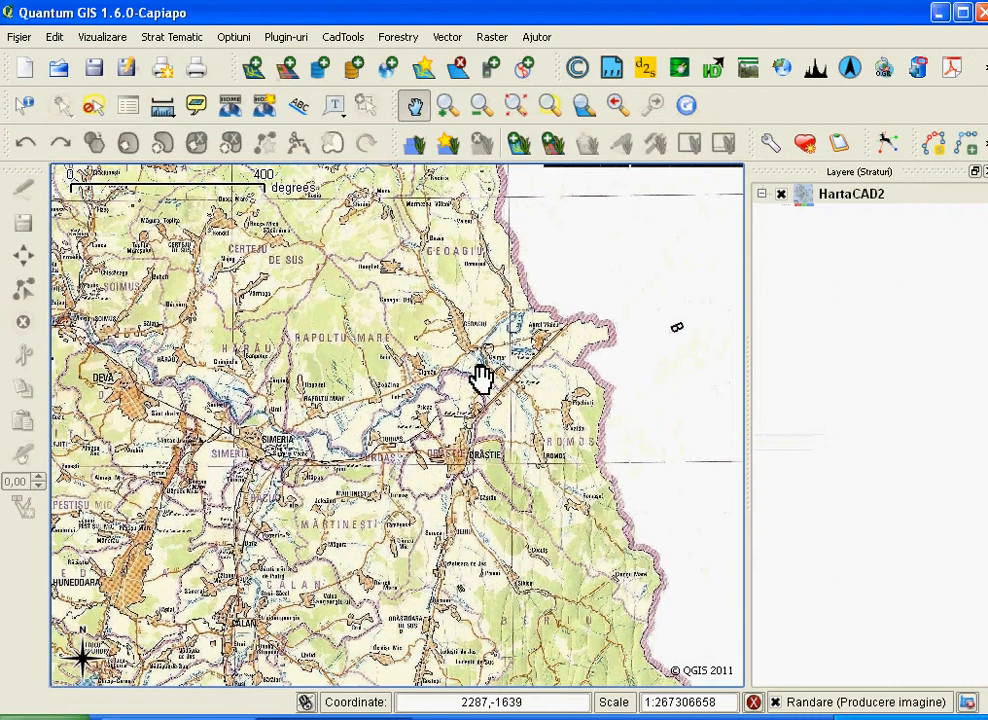
pyautogui.moveTo(455, 327); pyautogui.dragTo(432, 388)
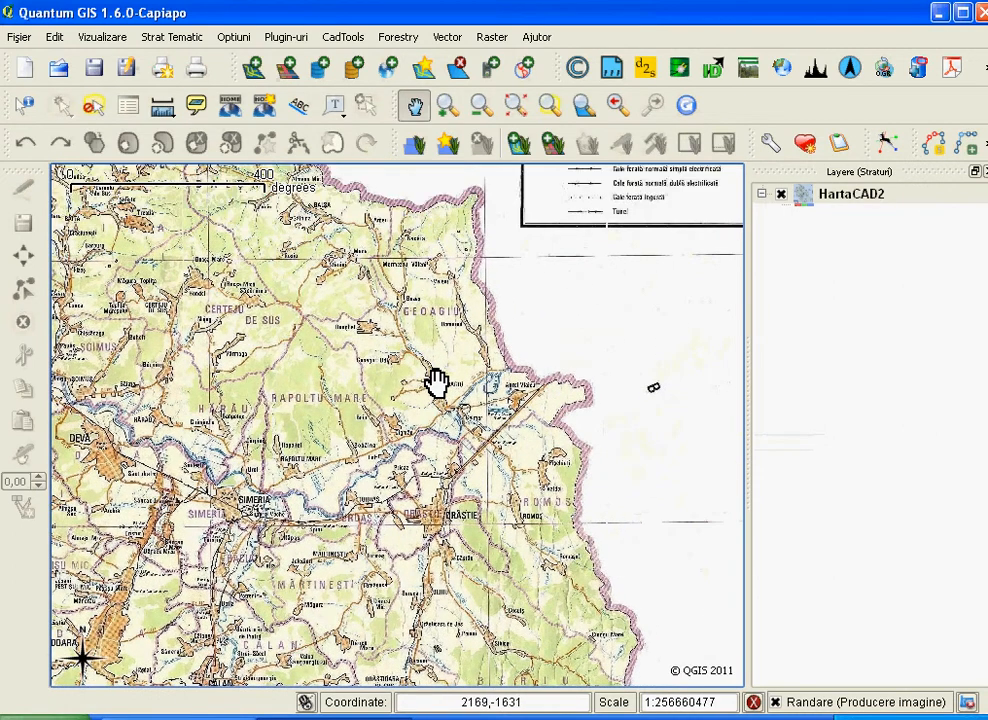
# Step: Start a new polygon vector layer and add a text attribute named localitate with width 80
pyautogui.click(424, 70)
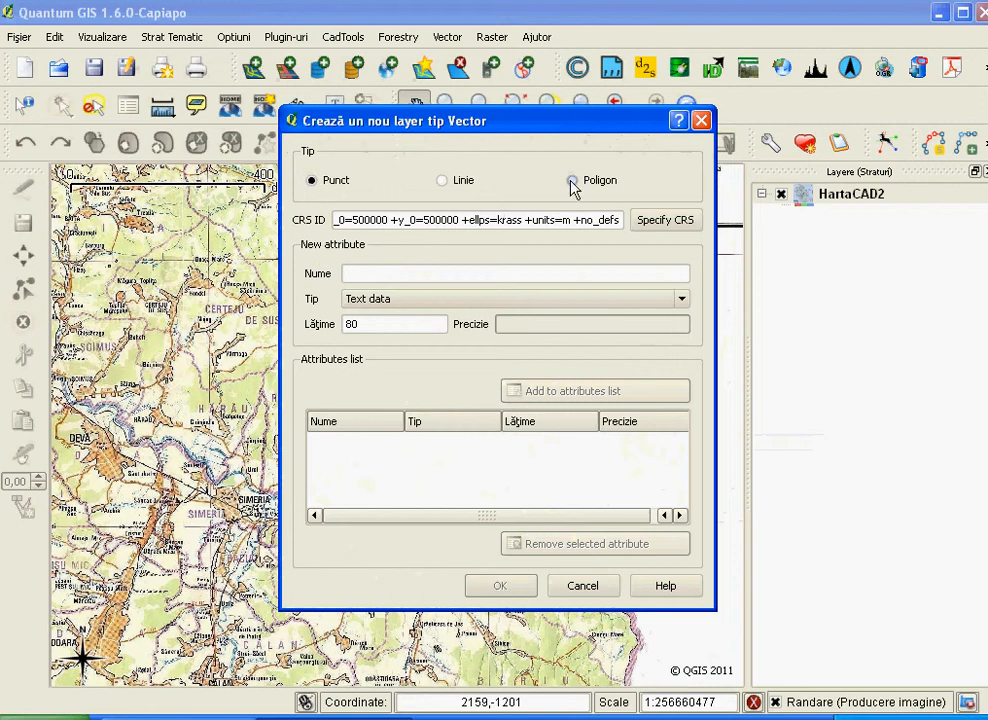
pyautogui.click(368, 273)
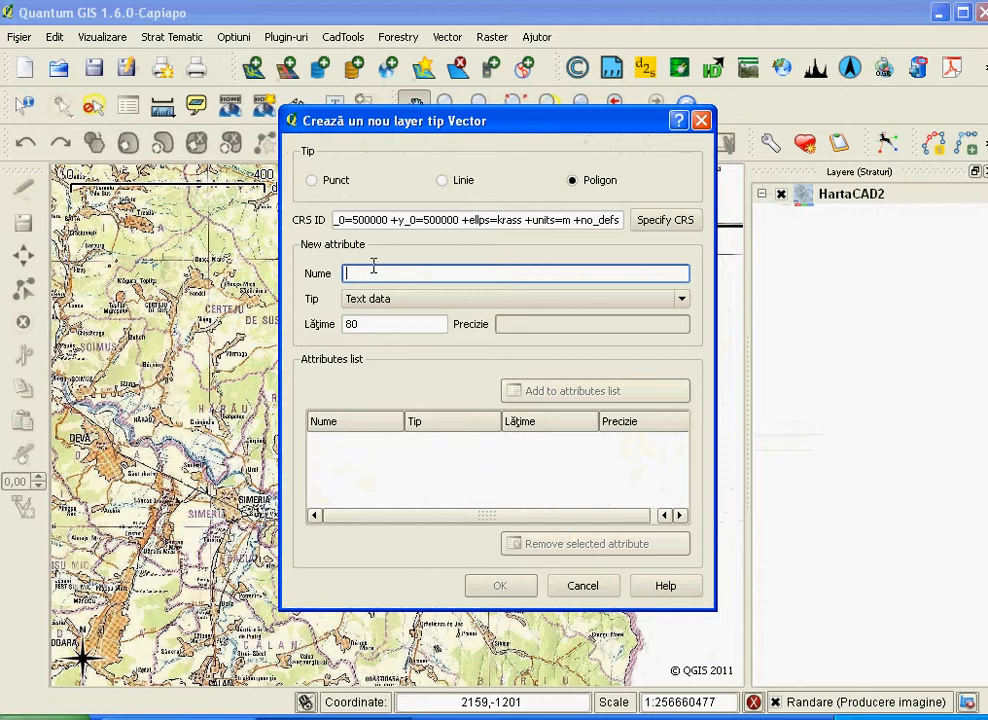
pyautogui.write('localitate')
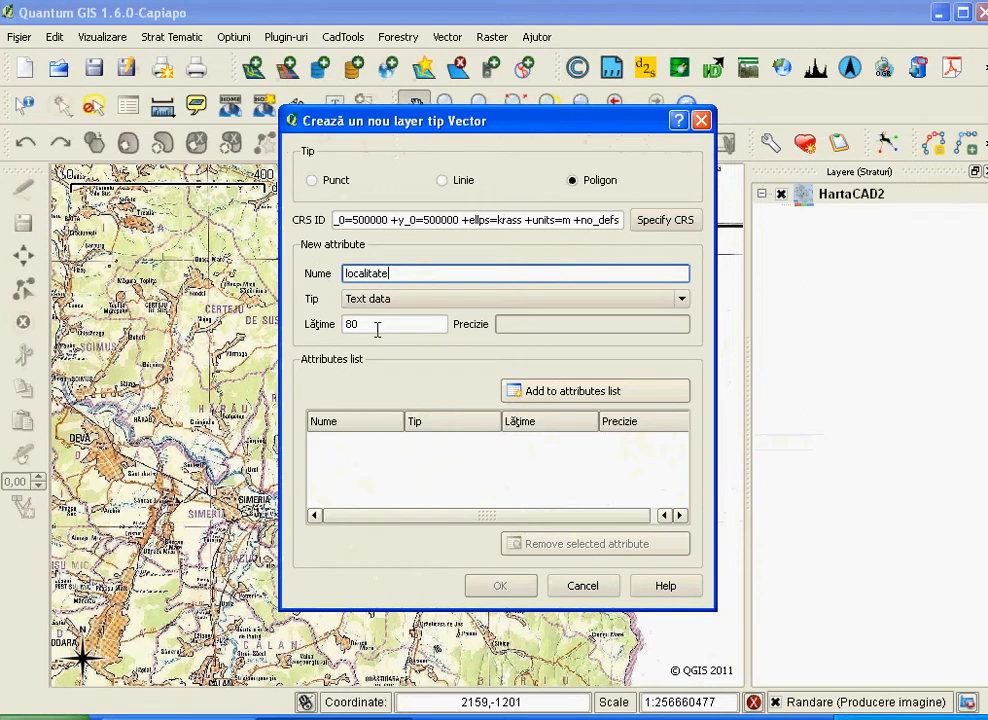
pyautogui.click(560, 396)
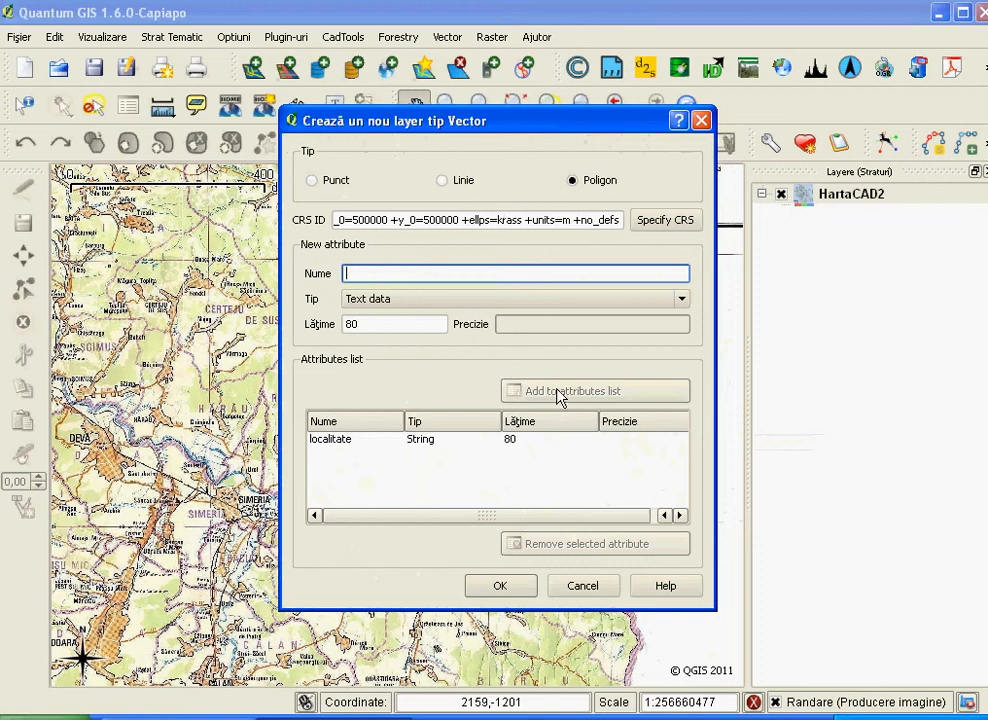
# Step: Add a whole number attribute named pop2002 with width 10 to the new layer's attribute list
pyautogui.click(376, 269)
pyautogui.write('pop2002')
pyautogui.click(376, 307)
pyautogui.click(377, 331)
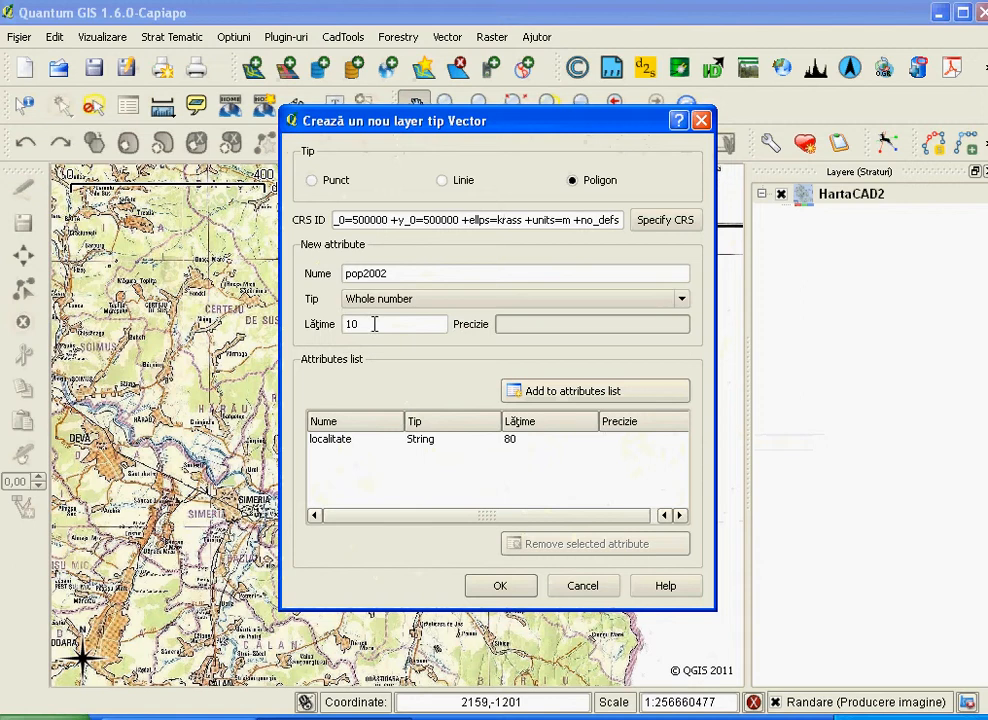
pyautogui.click(383, 325)
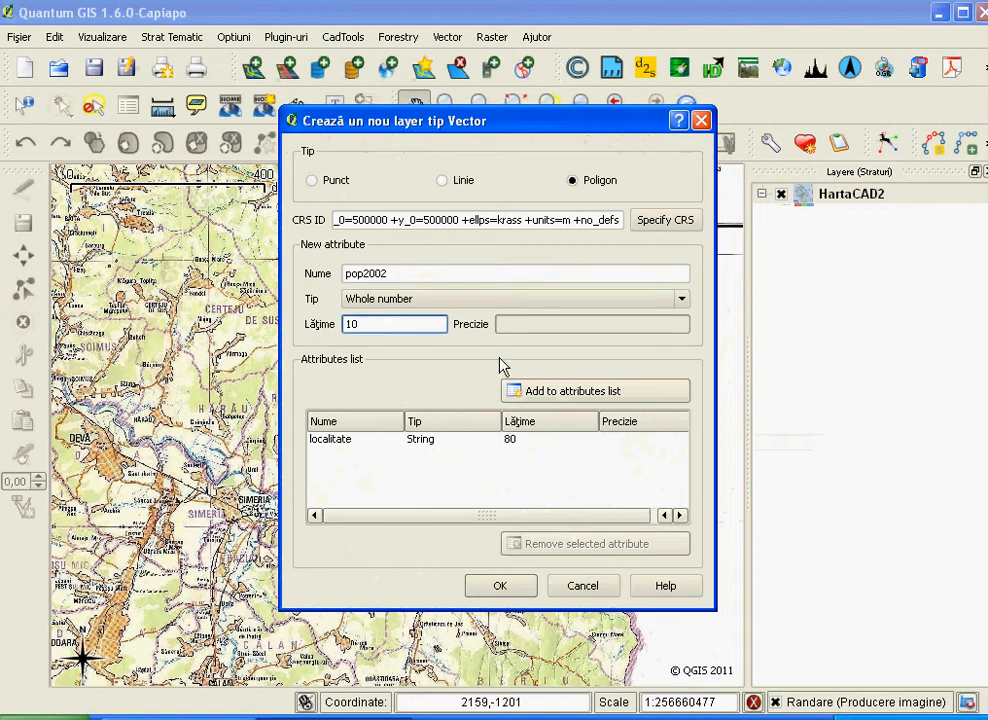
pyautogui.click(561, 396)
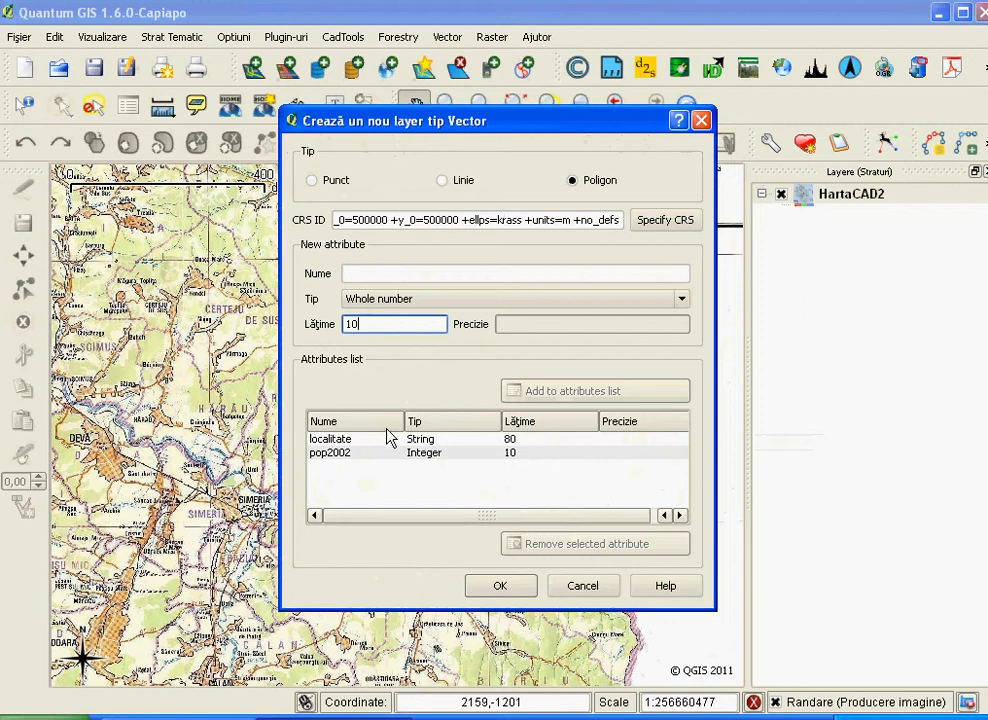
# Step: Create the polygon layer and save it as "pop hd carto polig" in the hunedoara folder
pyautogui.click(500, 586)
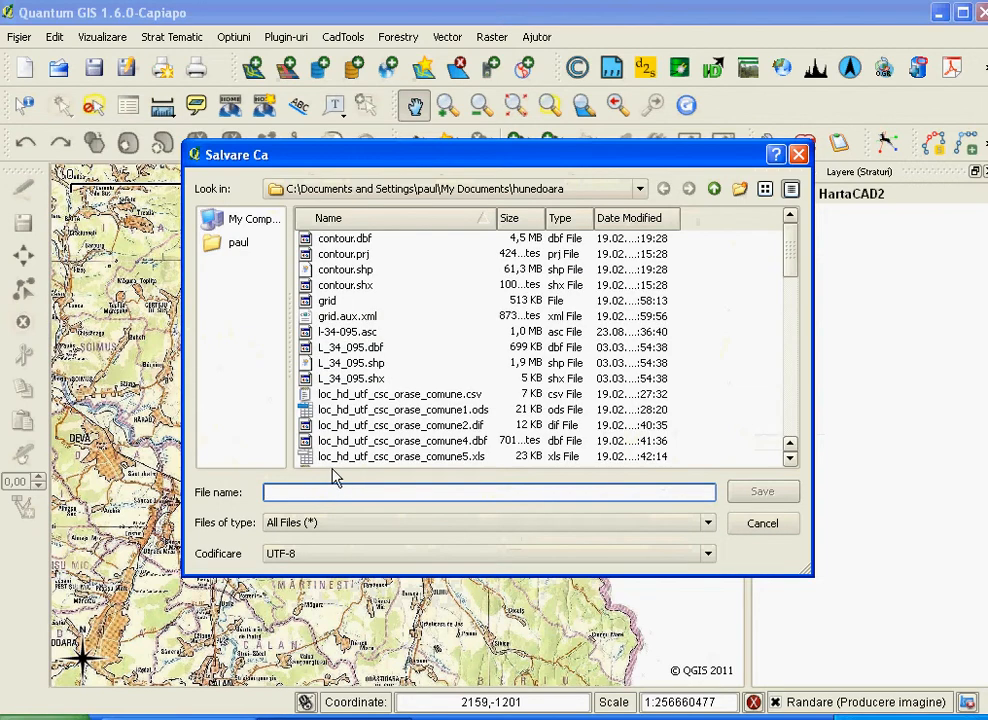
pyautogui.write('pop ')
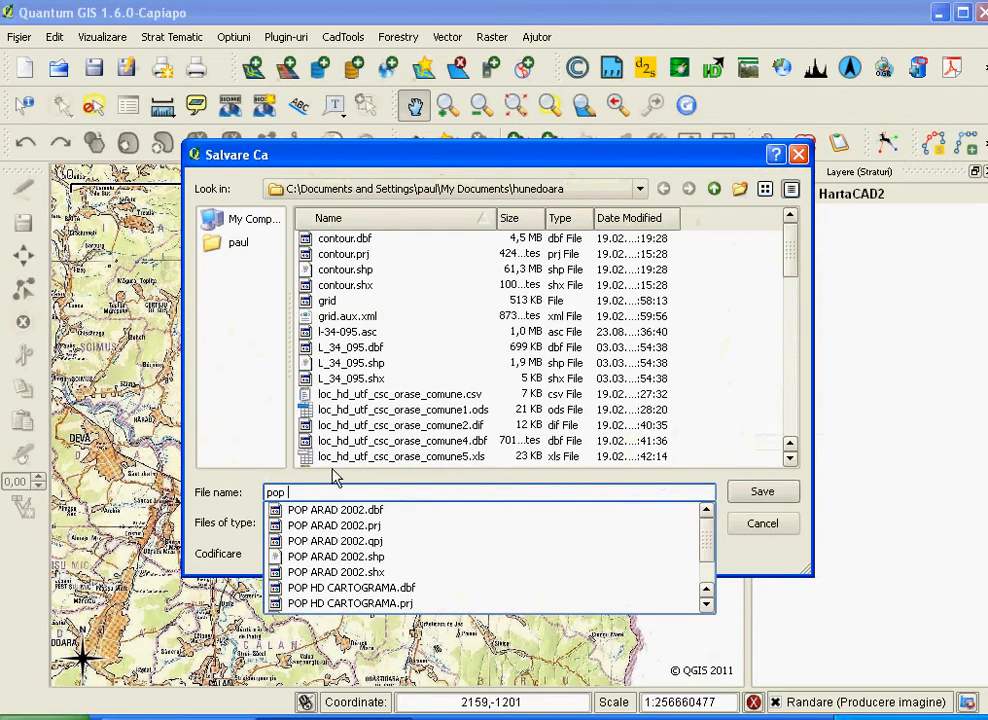
pyautogui.write('hd')
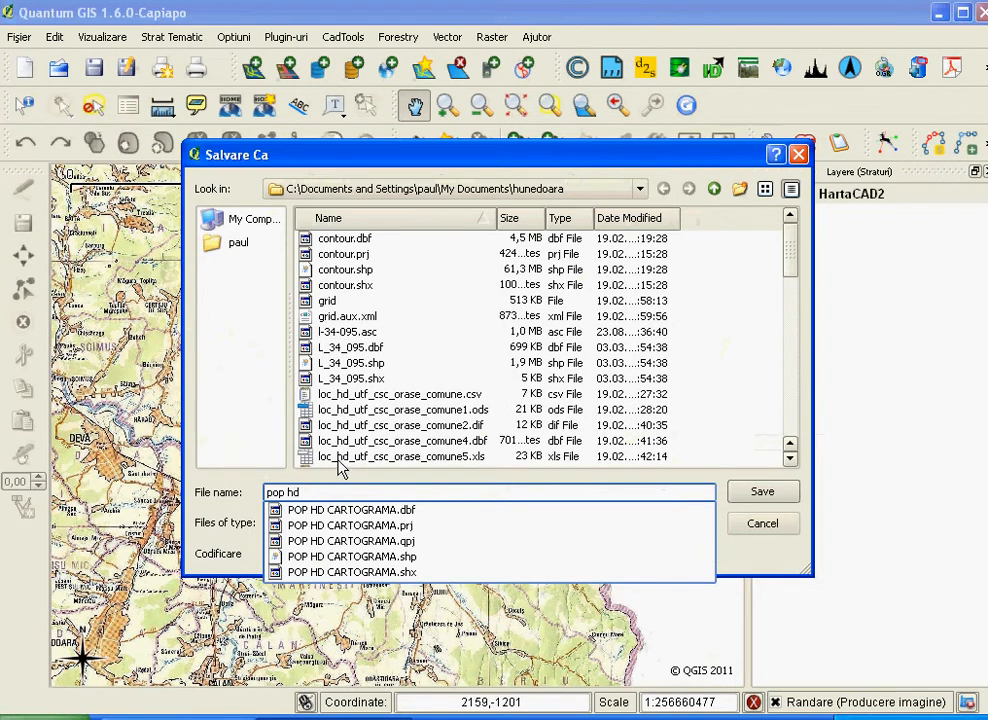
pyautogui.write(' carto')
pyautogui.press('Escape')
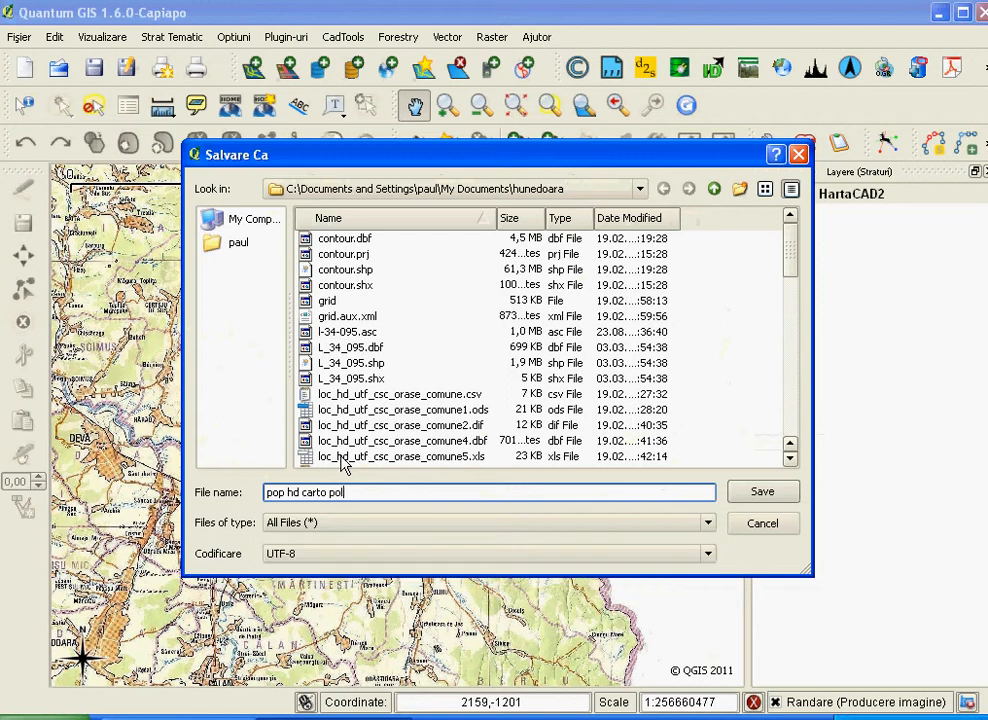
pyautogui.click(770, 498)
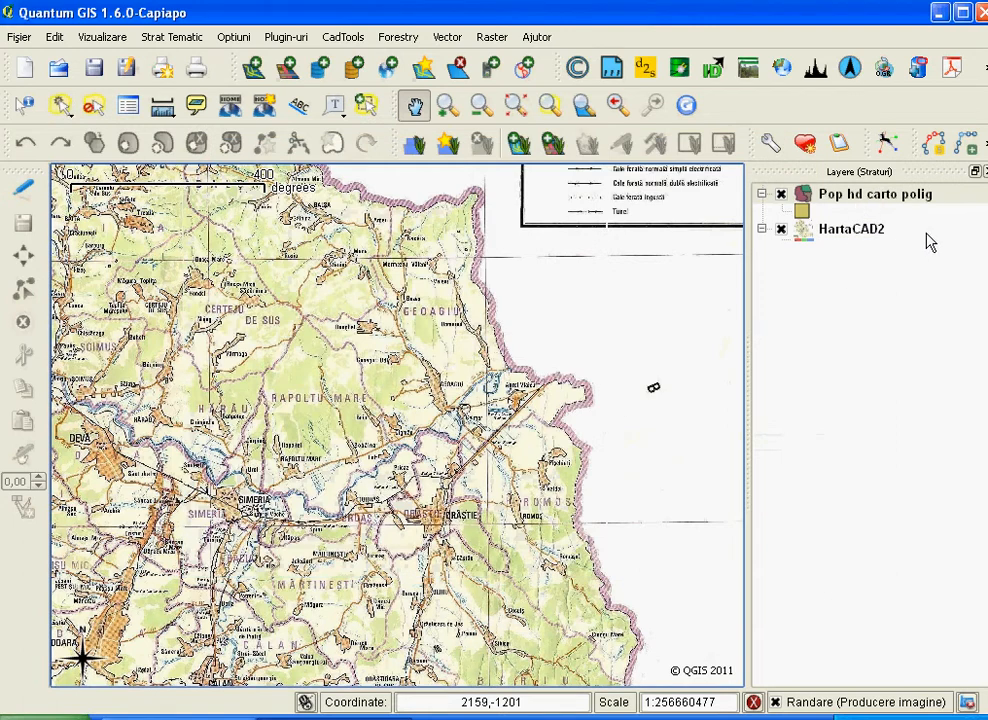
# Step: Make the Pop hd carto polig layer editable and activate polygon digitizing
pyautogui.click(816, 199)
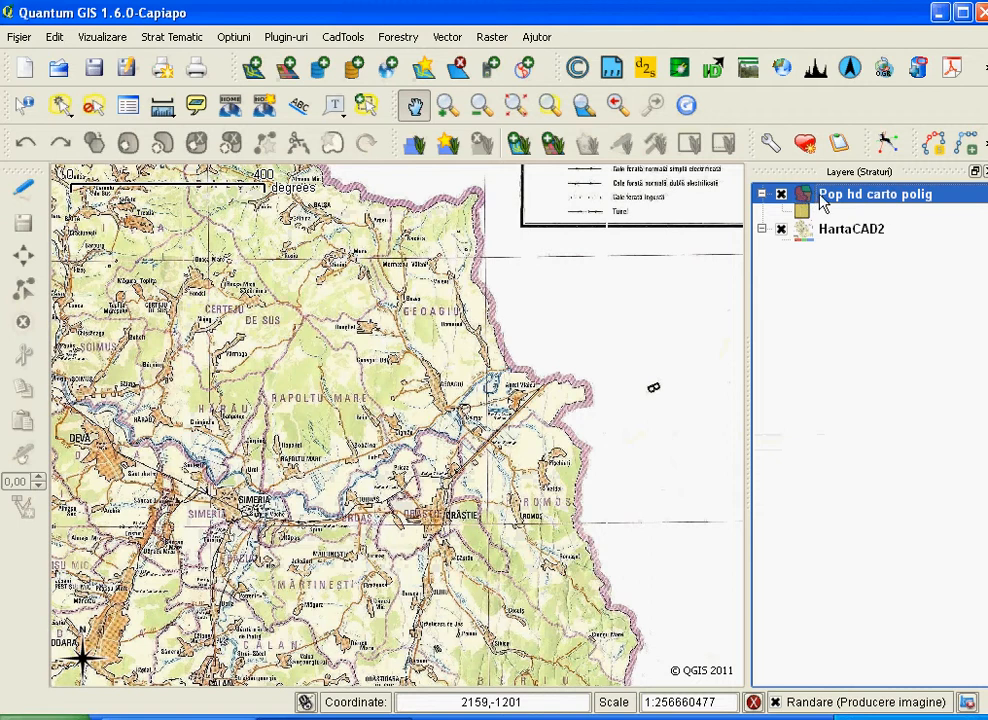
pyautogui.click(28, 193)
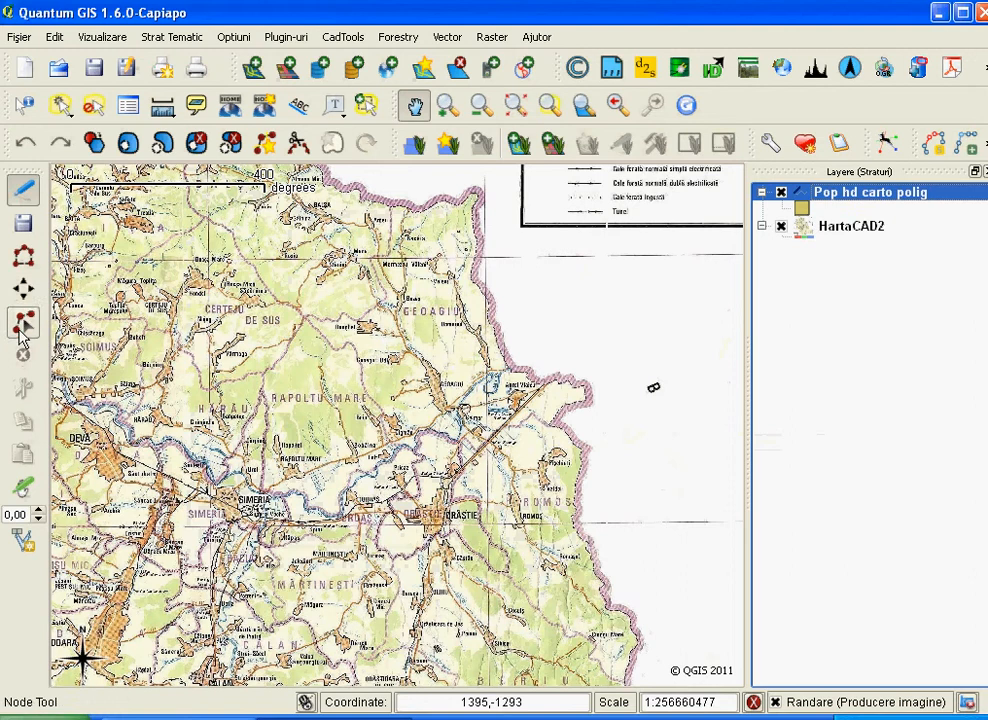
pyautogui.click(26, 257)
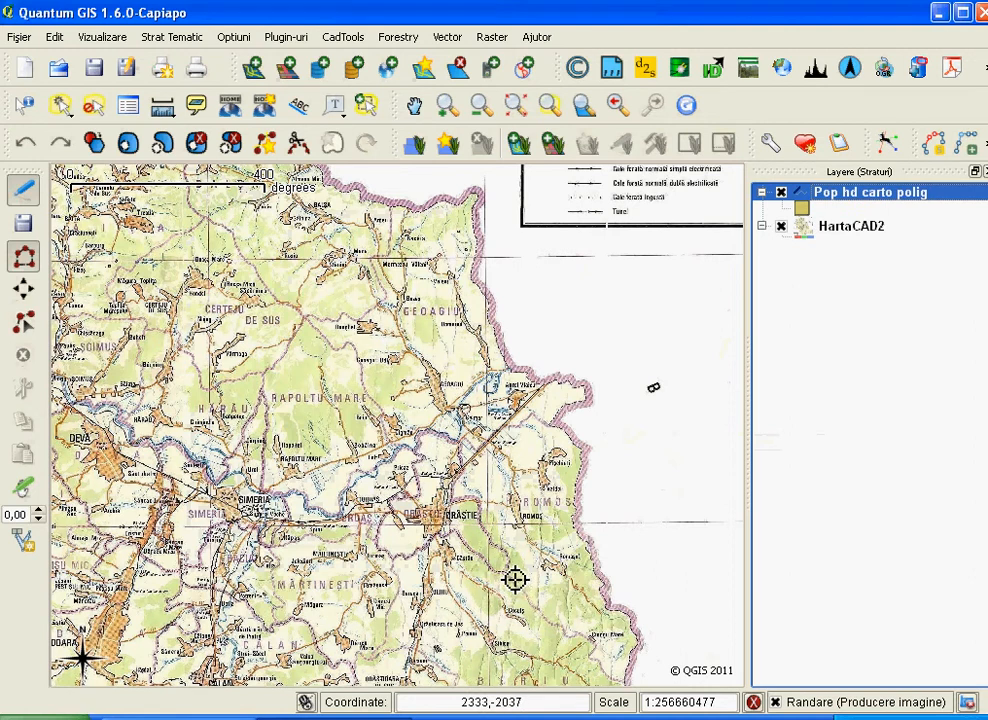
# Step: Digitize the Orăștie administrative area as a polygon by tracing its boundary on the scanned map
pyautogui.click(446, 104)
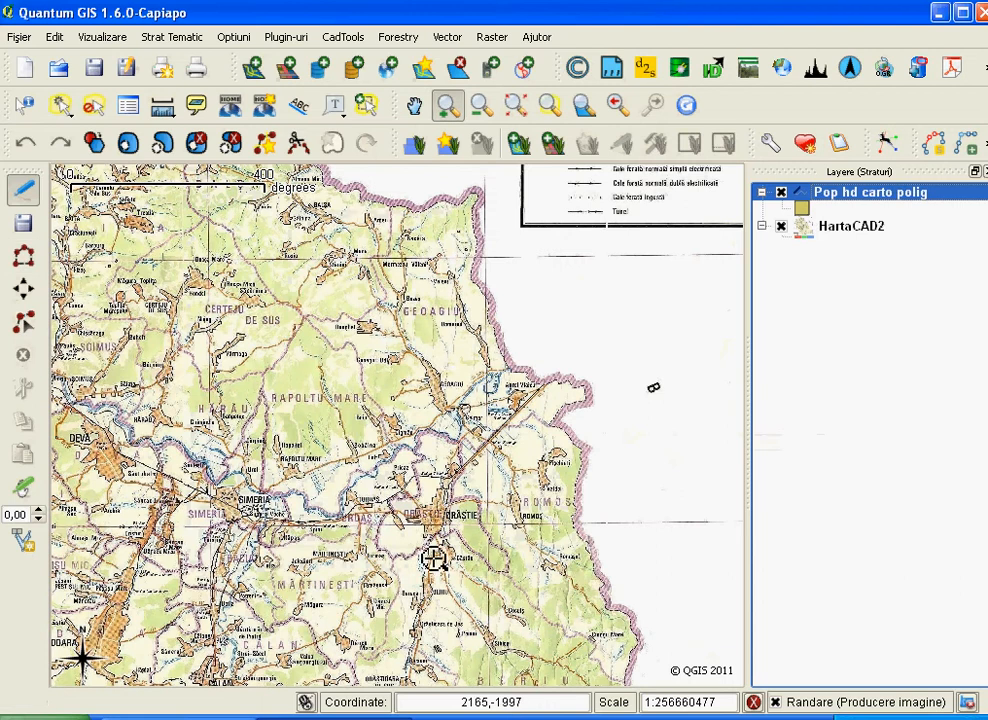
pyautogui.click(435, 508)
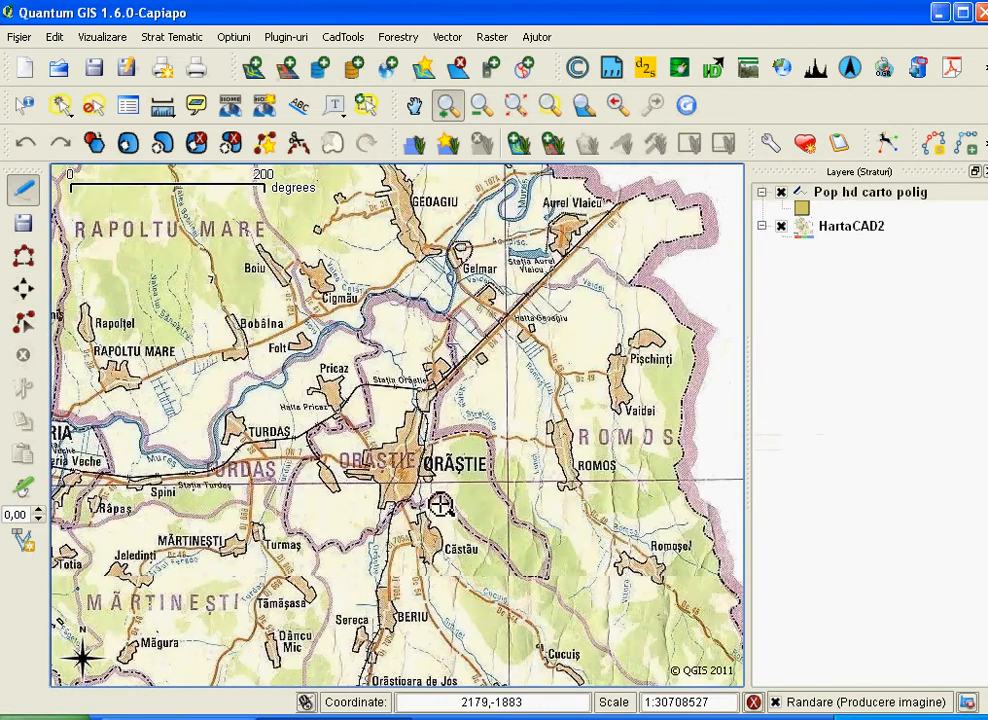
pyautogui.click(551, 579)
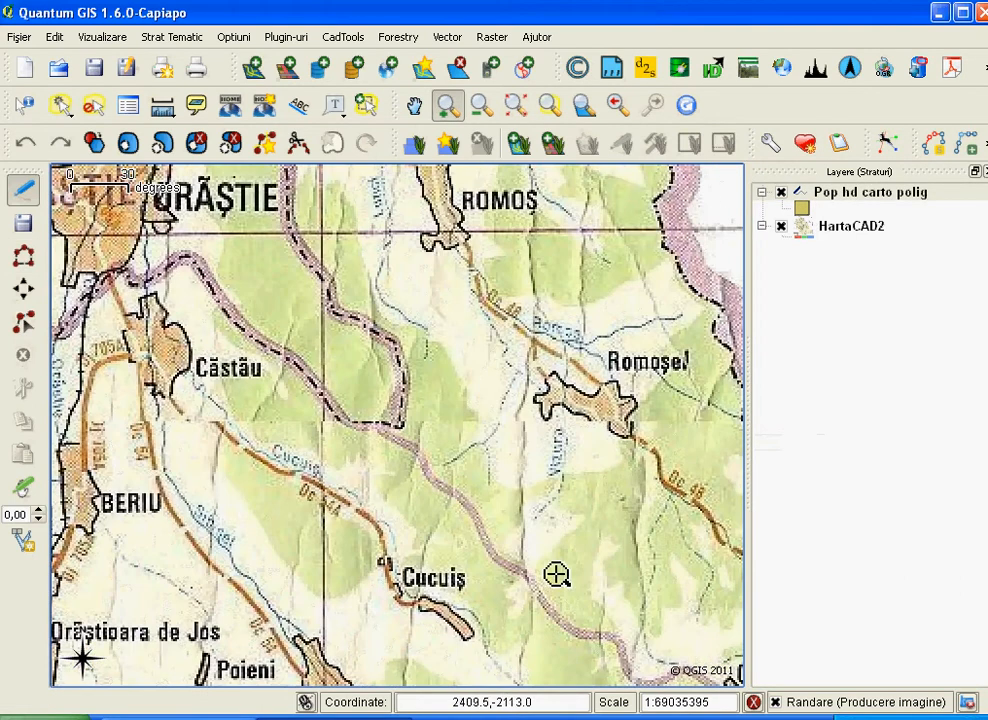
pyautogui.click(483, 105)
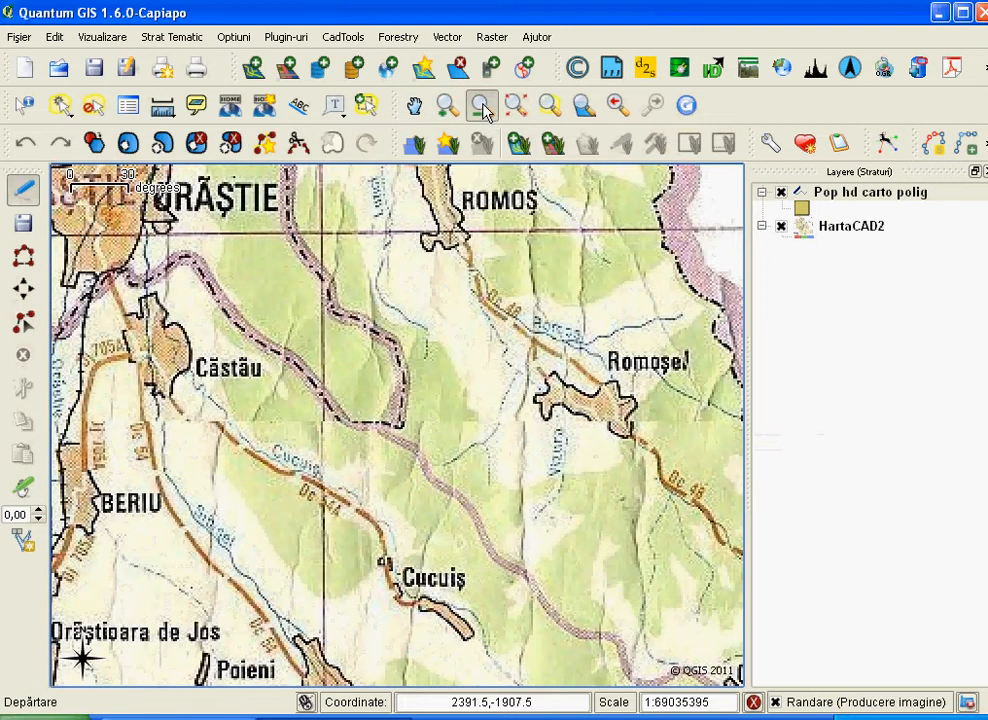
pyautogui.click(439, 437)
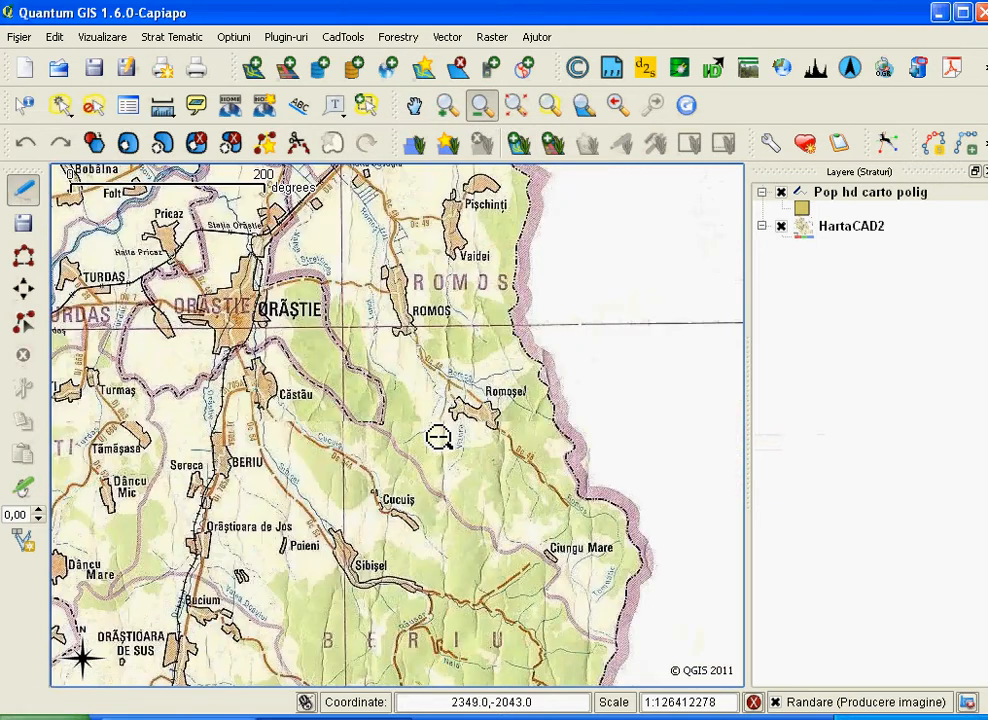
pyautogui.click(414, 104)
pyautogui.moveTo(370, 375); pyautogui.dragTo(512, 520)
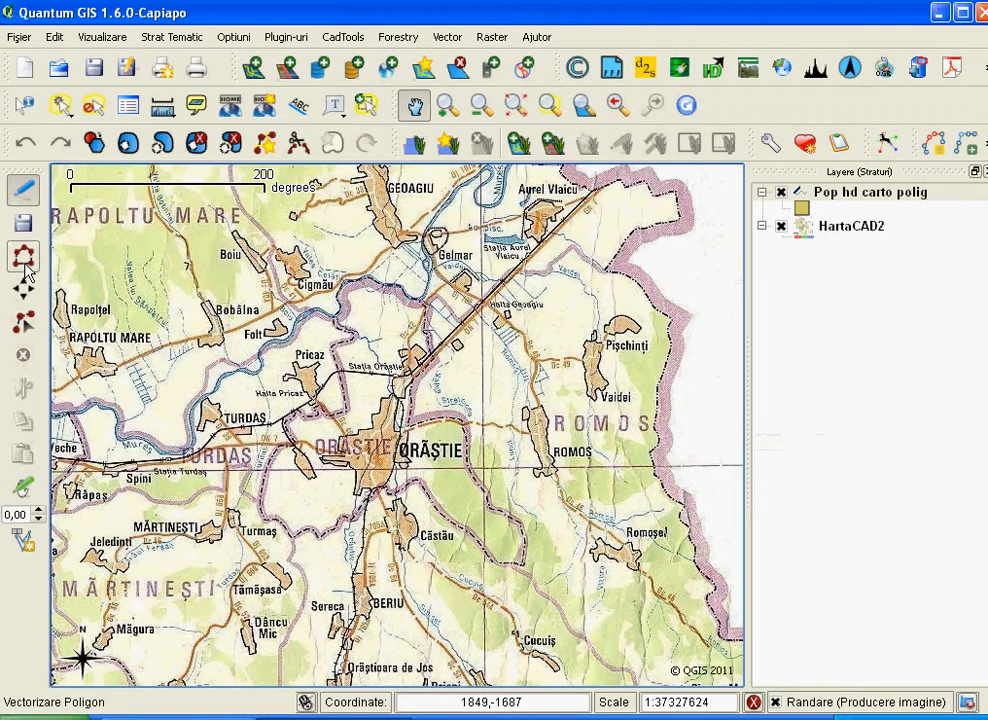
pyautogui.click(24, 258)
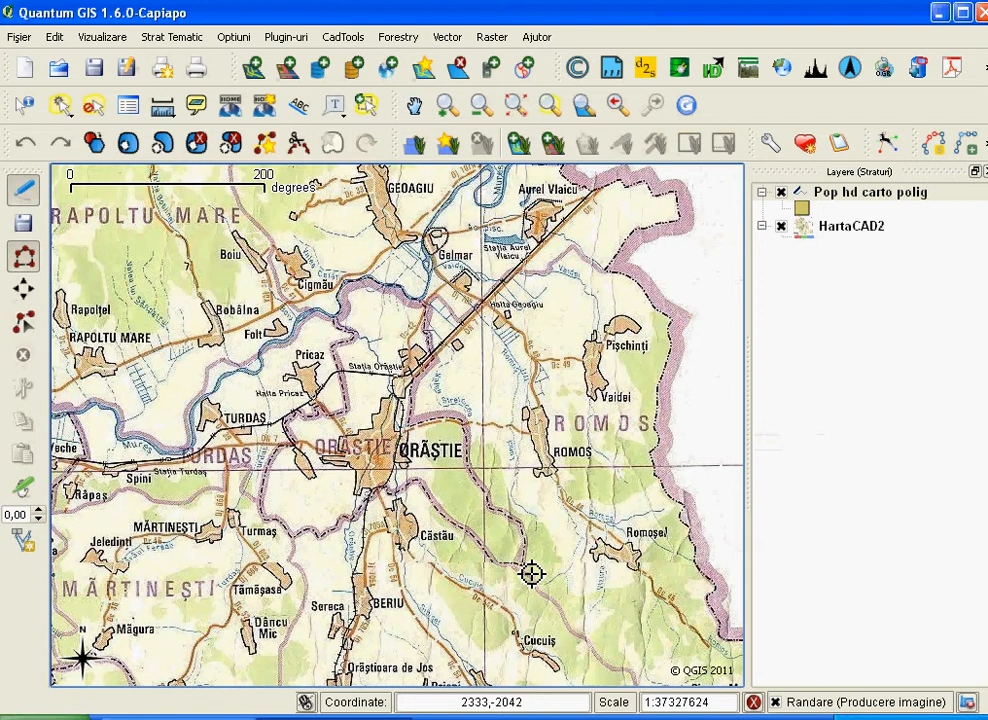
pyautogui.click(522, 561)
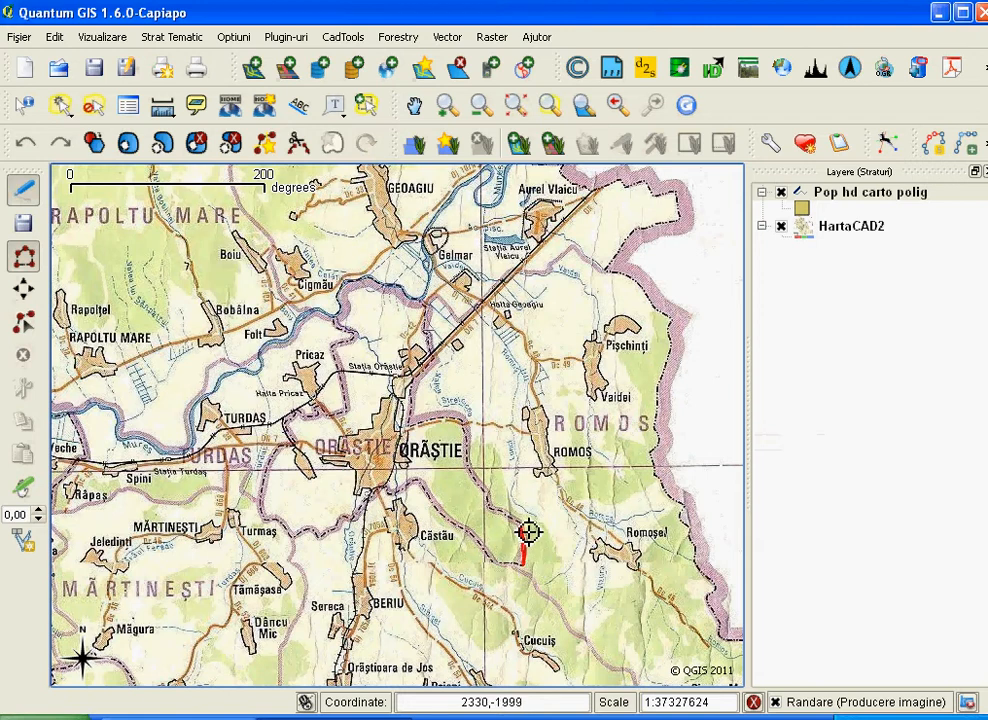
pyautogui.click(519, 523)
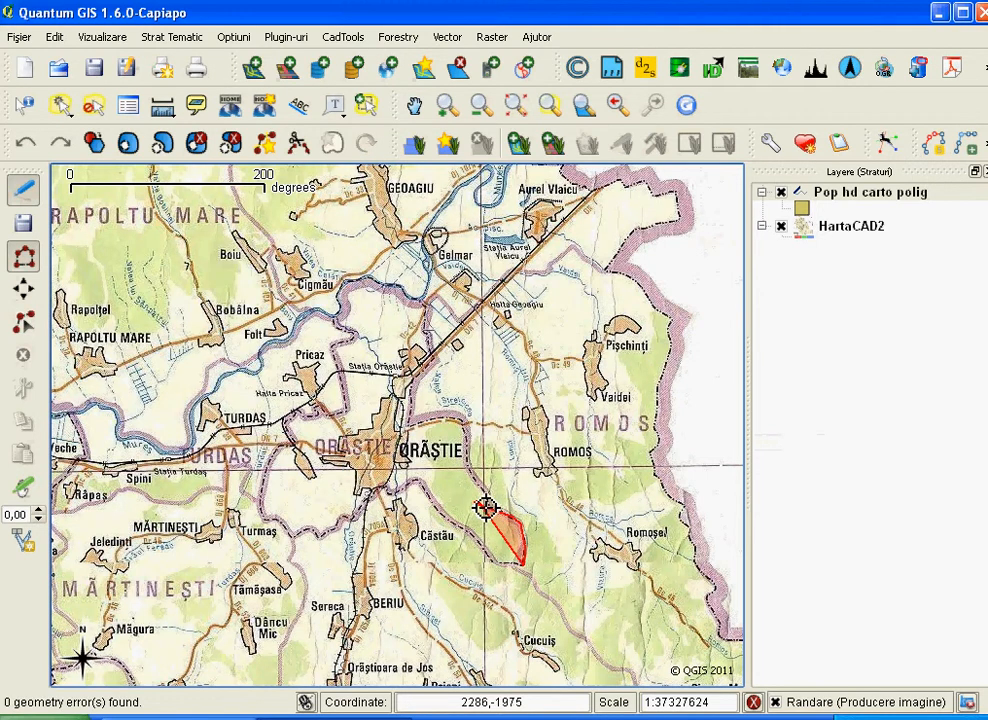
pyautogui.click(483, 492)
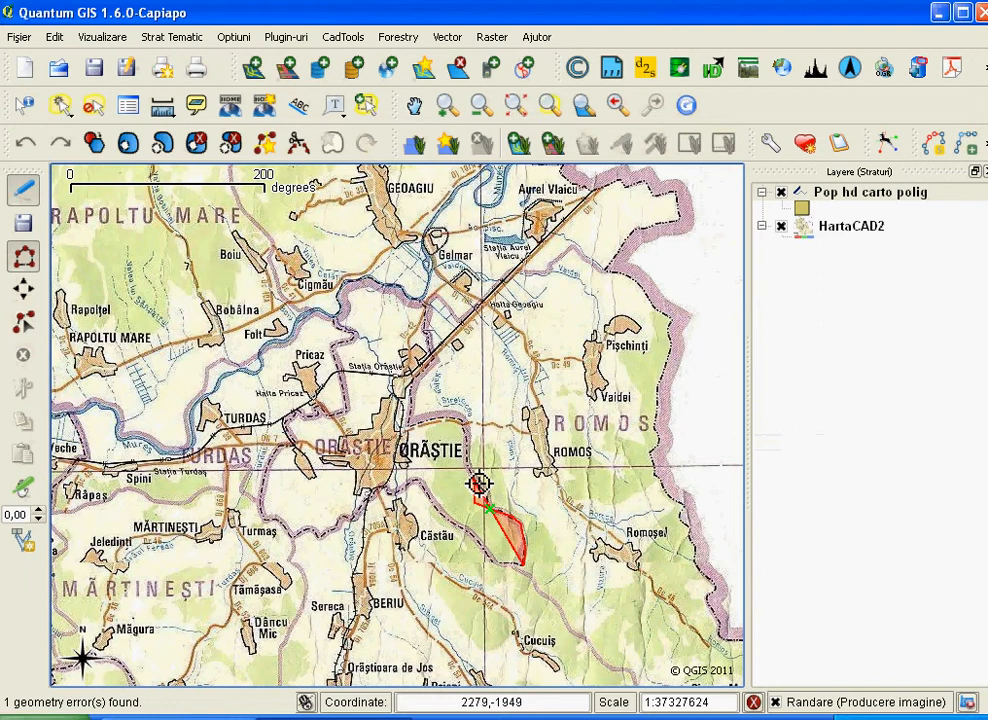
pyautogui.click(465, 431)
pyautogui.moveTo(434, 424); pyautogui.dragTo(405, 490)
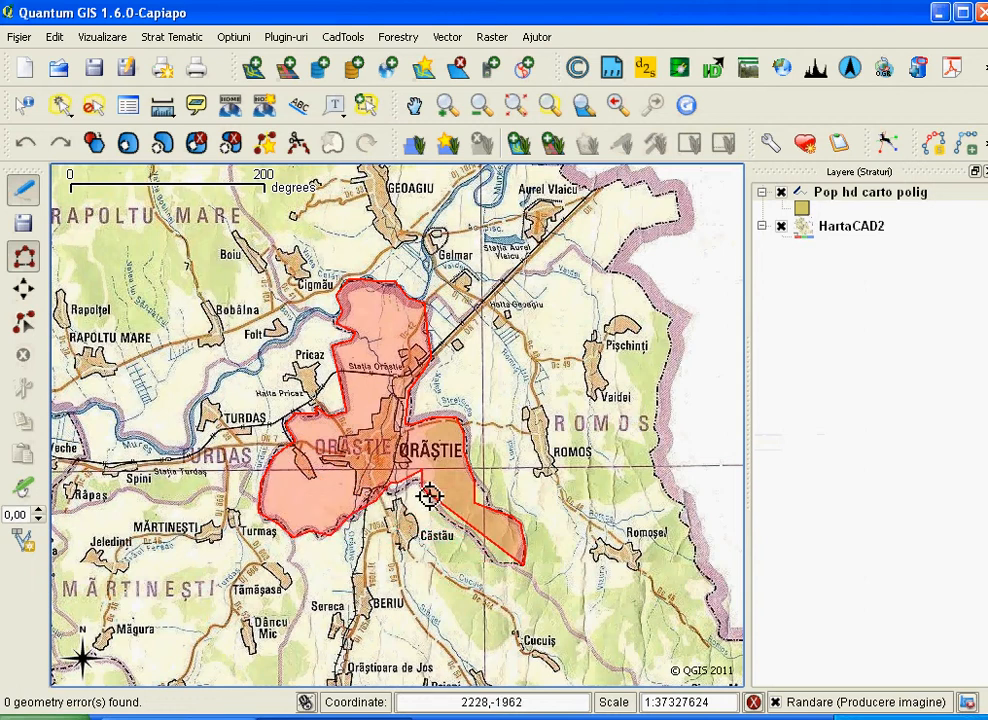
pyautogui.rightClick(501, 571)
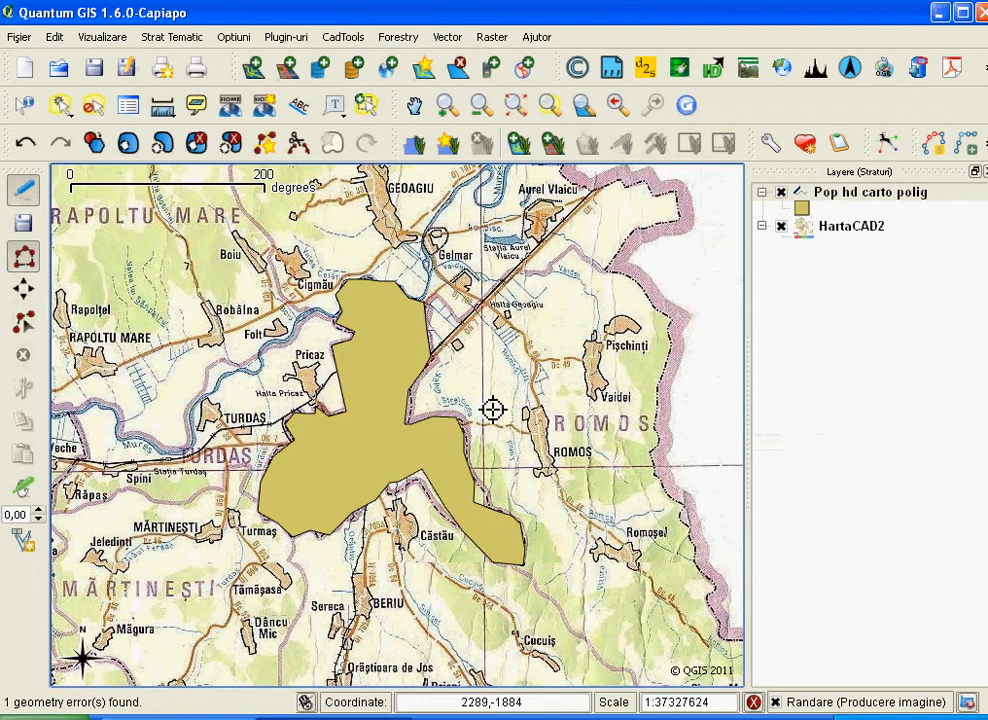
# Step: Digitize the Turdaș commune as a polygon, tracing its boundary along the Mureș river and the shared border with the Orăștie polygon
pyautogui.click(414, 104)
pyautogui.moveTo(544, 364); pyautogui.dragTo(604, 557)
pyautogui.moveTo(347, 553); pyautogui.dragTo(481, 383)
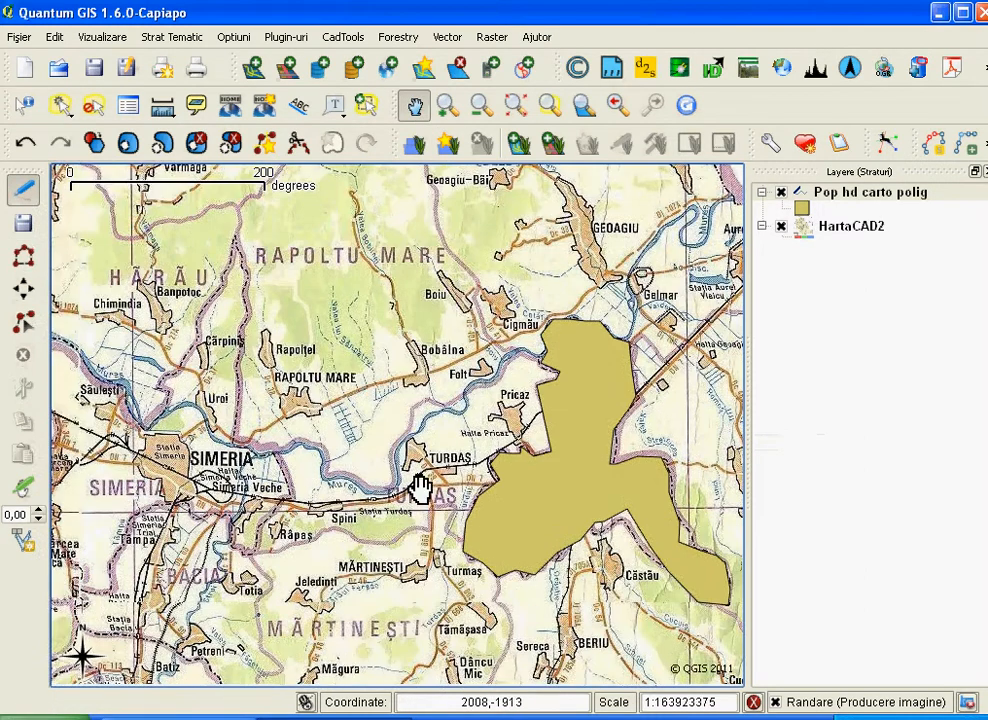
pyautogui.moveTo(420, 490); pyautogui.dragTo(393, 430)
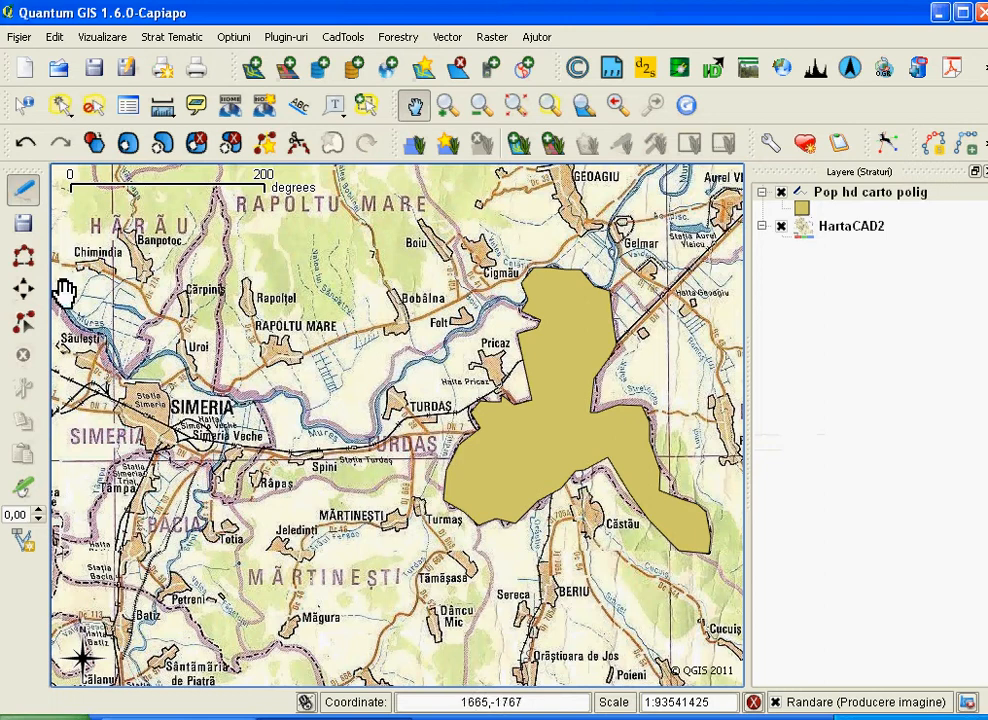
pyautogui.click(25, 257)
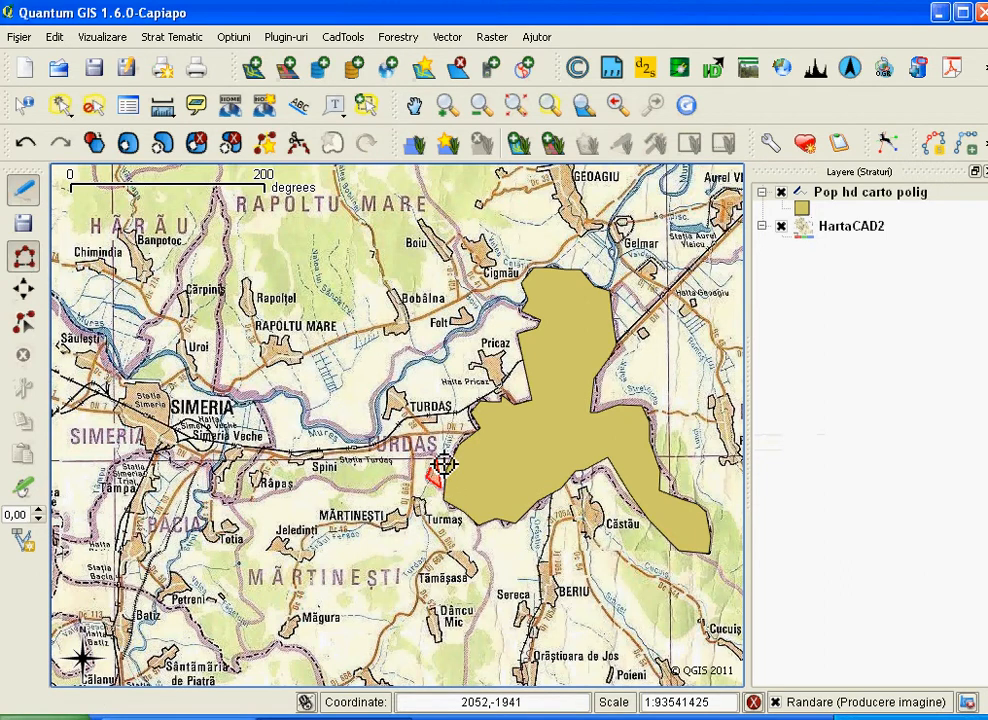
pyautogui.click(442, 463)
pyautogui.click(416, 464)
pyautogui.click(416, 487)
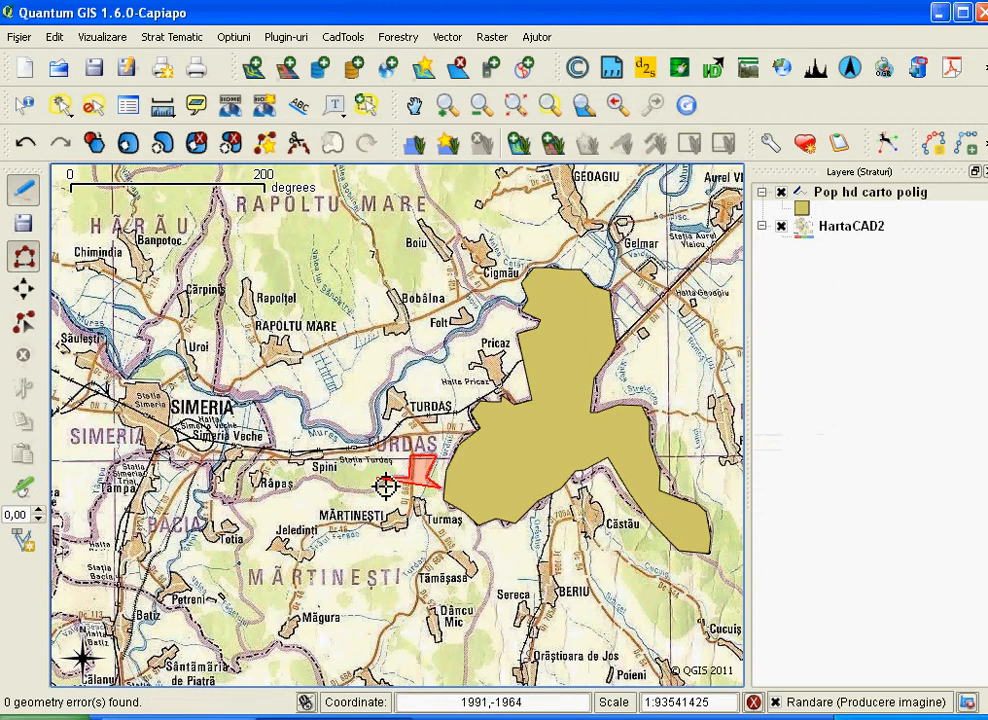
pyautogui.click(380, 486)
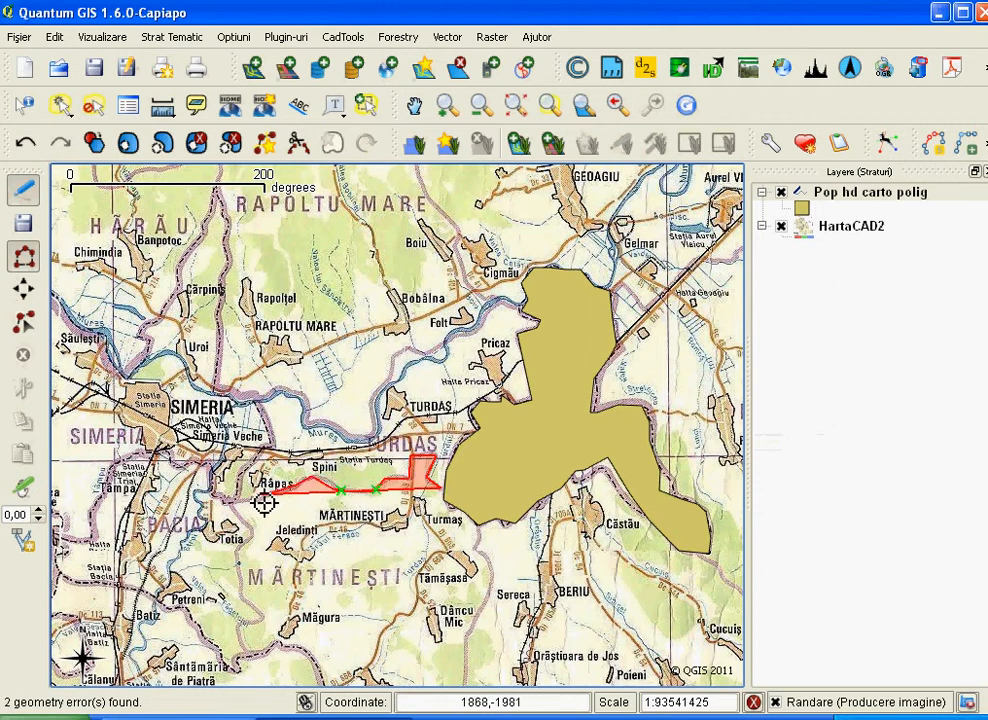
pyautogui.click(234, 497)
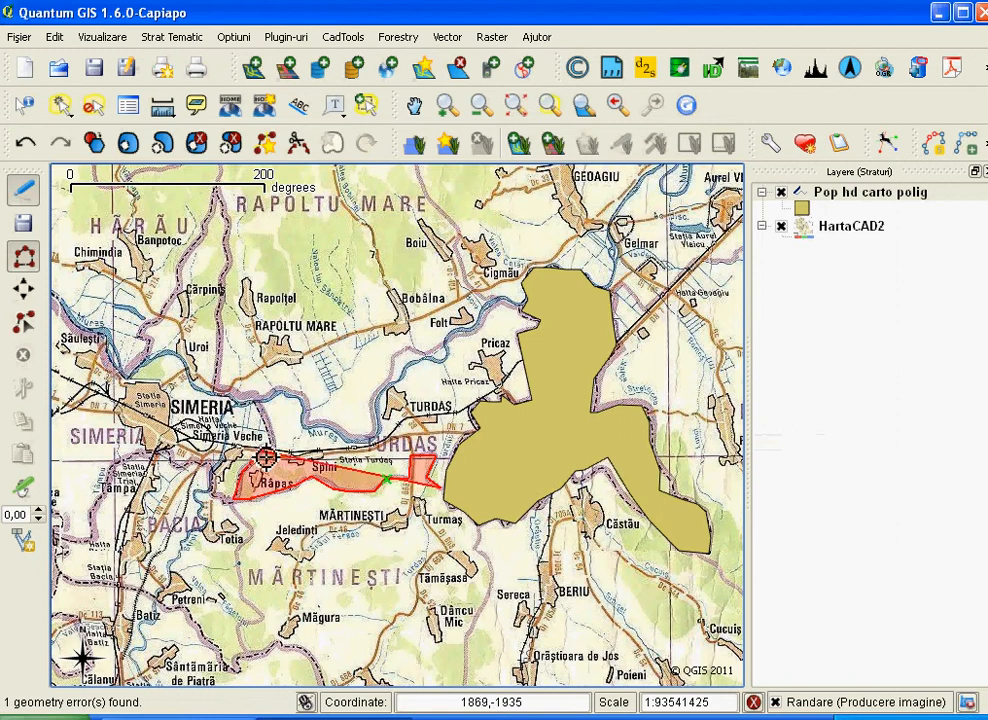
pyautogui.click(260, 407)
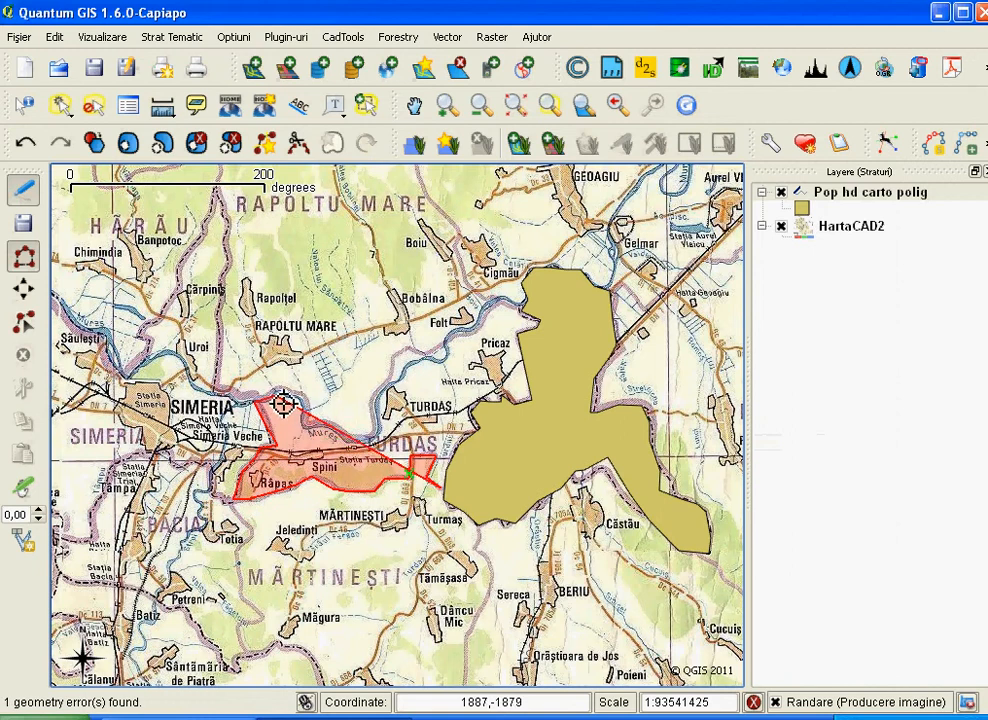
pyautogui.click(293, 400)
pyautogui.click(309, 411)
pyautogui.click(310, 439)
pyautogui.click(338, 436)
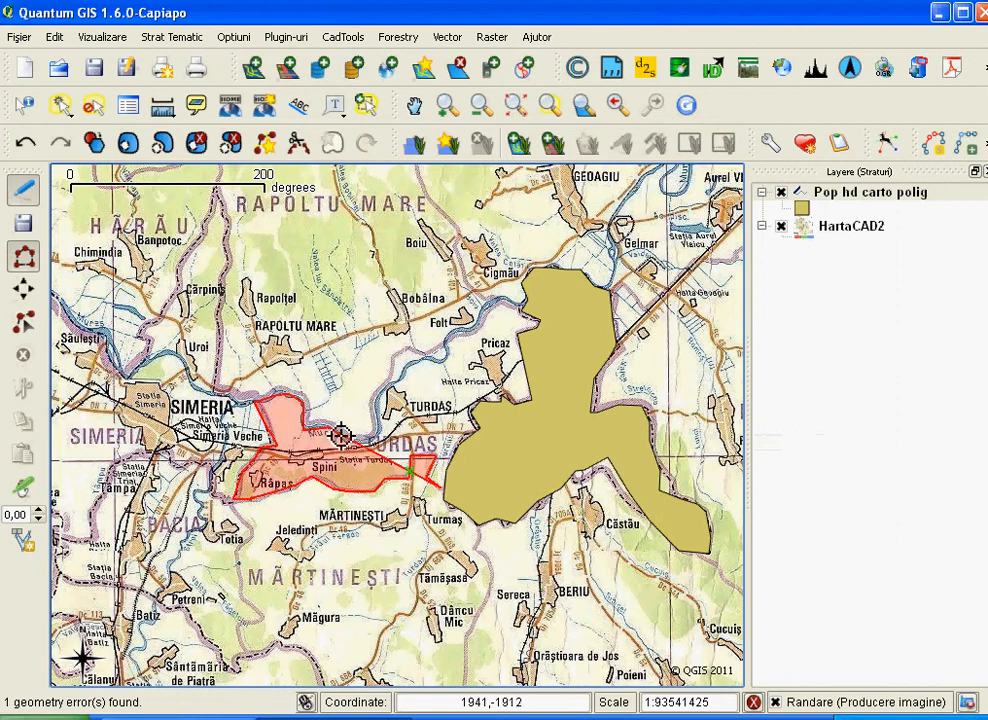
pyautogui.click(357, 447)
pyautogui.click(392, 441)
pyautogui.click(388, 404)
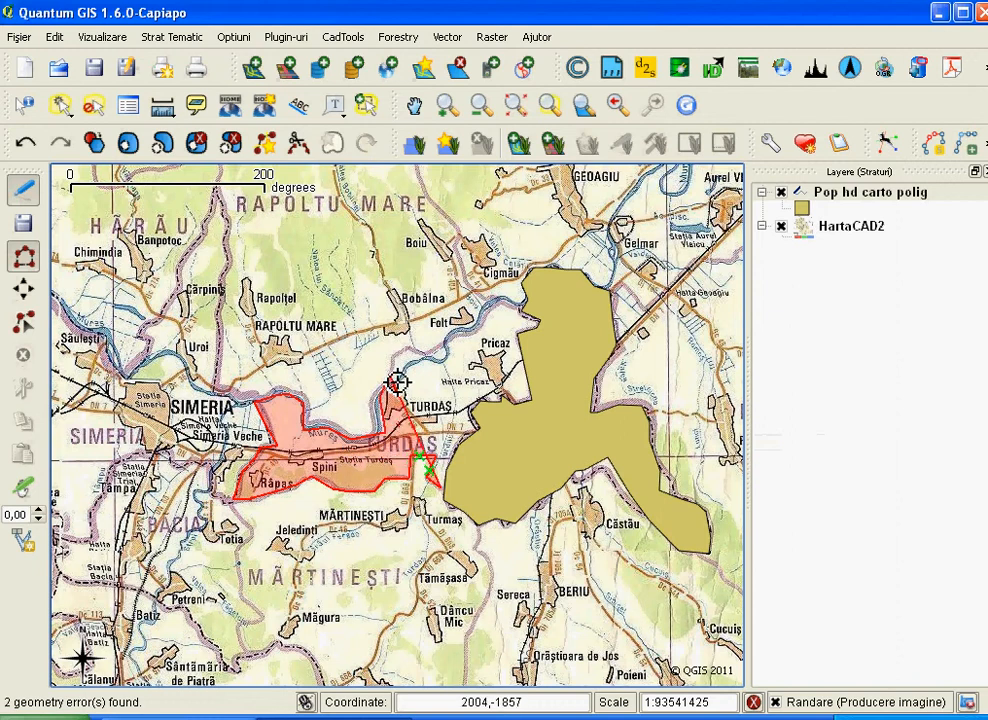
pyautogui.click(397, 381)
pyautogui.click(403, 364)
pyautogui.click(421, 354)
pyautogui.click(452, 354)
pyautogui.click(484, 338)
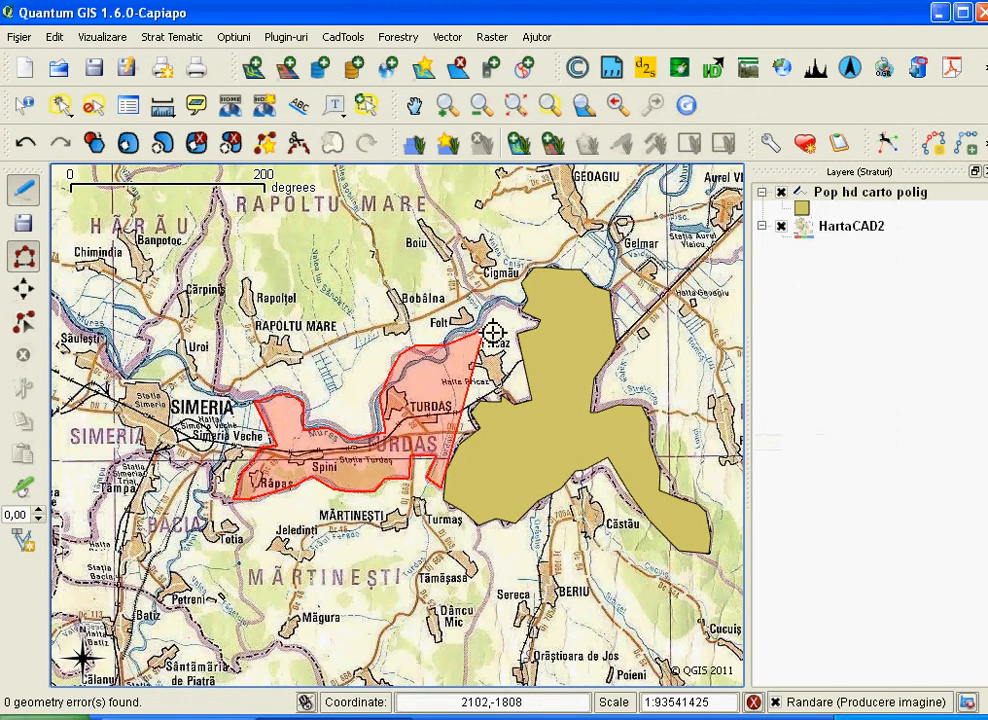
pyautogui.click(498, 311)
pyautogui.click(524, 309)
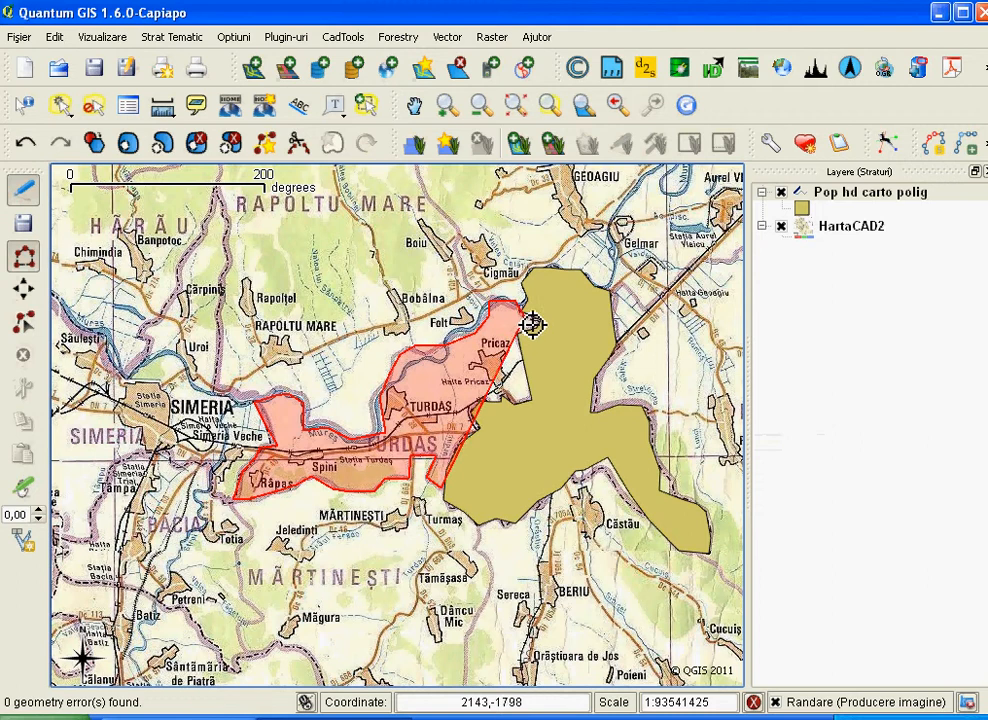
pyautogui.click(541, 322)
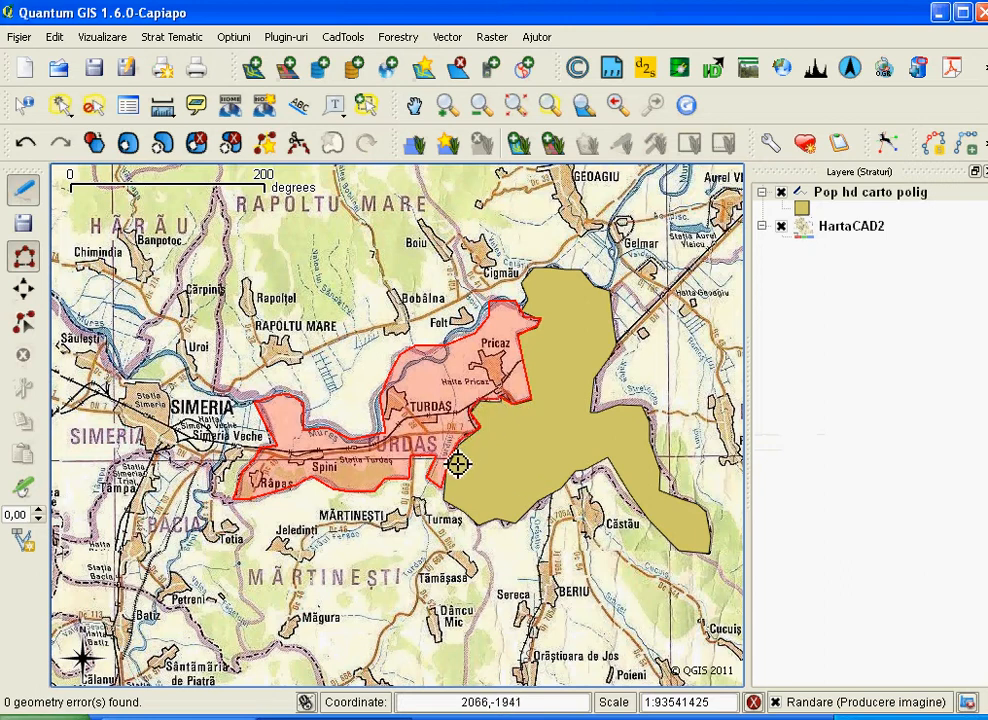
pyautogui.rightClick(457, 465)
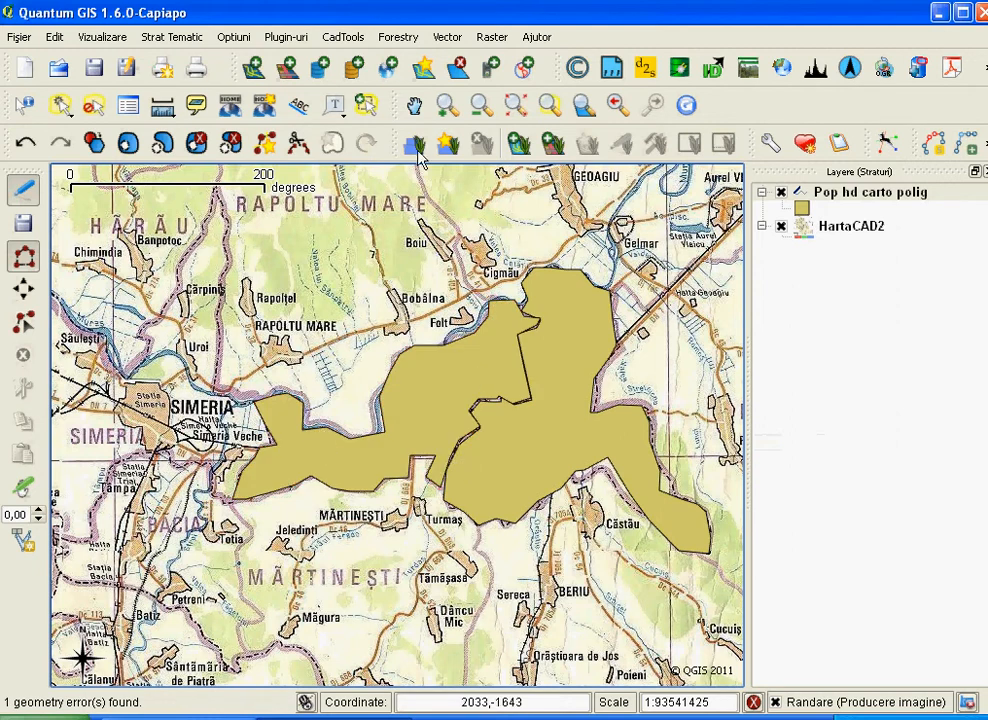
# Step: Digitize the Geoagiu administrative area as a polygon, tracing its boundary on the scanned map down to the Orăștie polygon's upper edge
pyautogui.click(414, 104)
pyautogui.moveTo(388, 250); pyautogui.dragTo(313, 422)
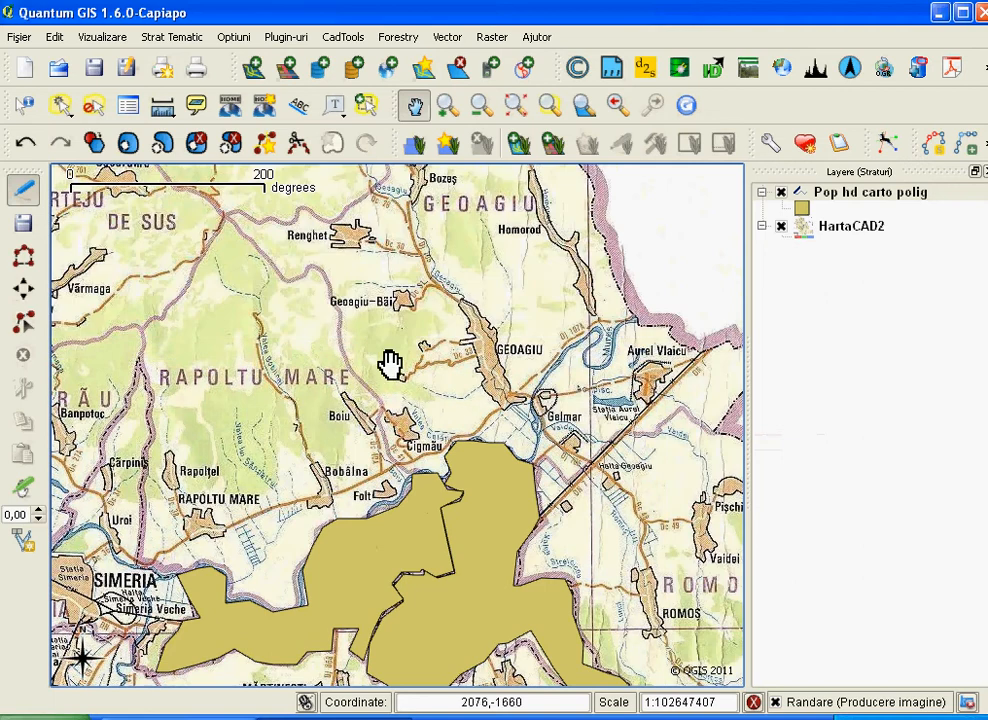
pyautogui.moveTo(432, 353); pyautogui.dragTo(400, 461)
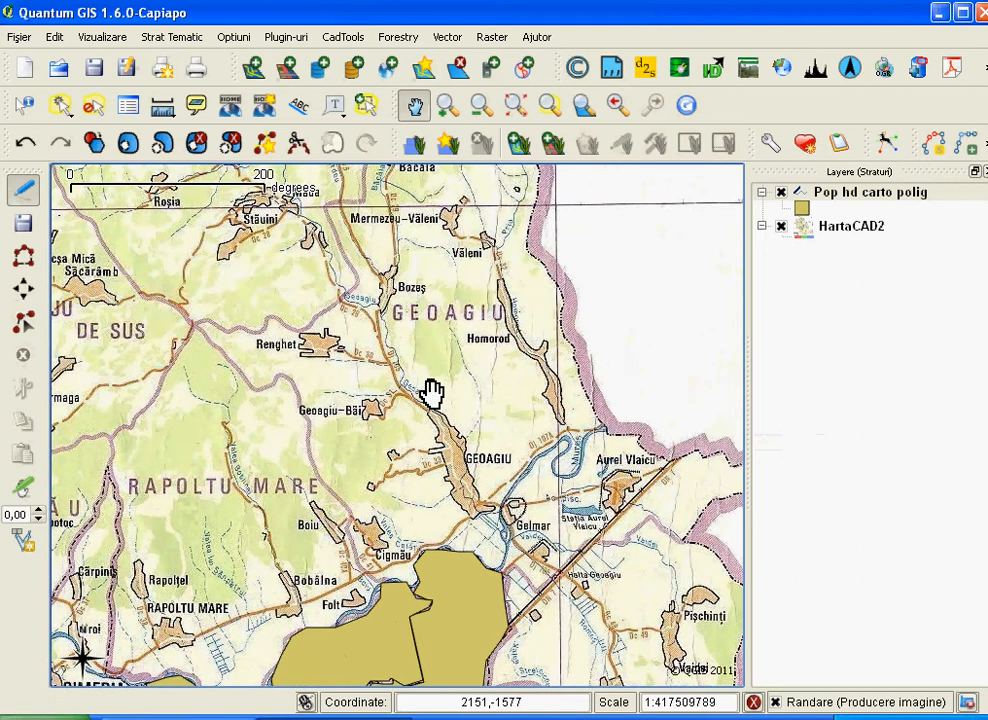
pyautogui.moveTo(432, 393); pyautogui.dragTo(368, 490)
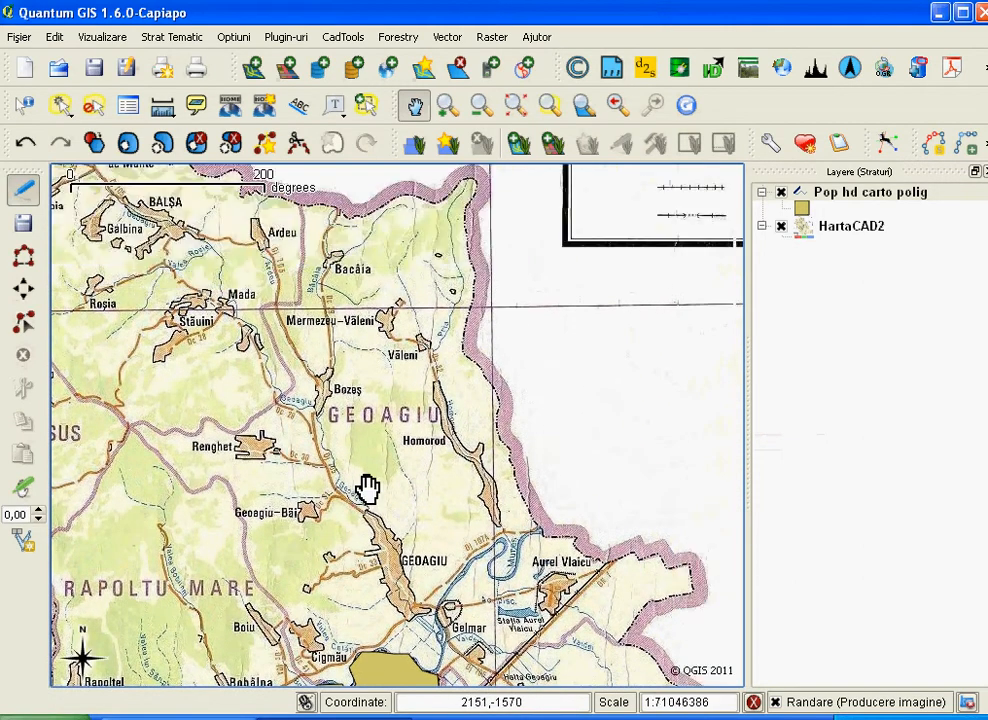
pyautogui.click(23, 256)
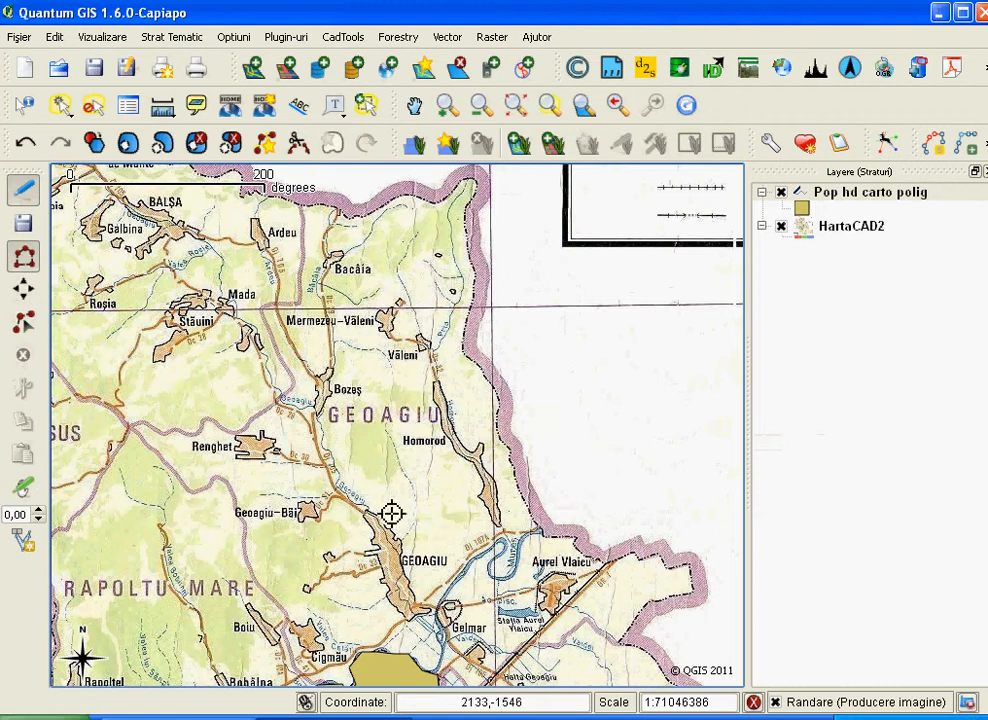
pyautogui.click(436, 676)
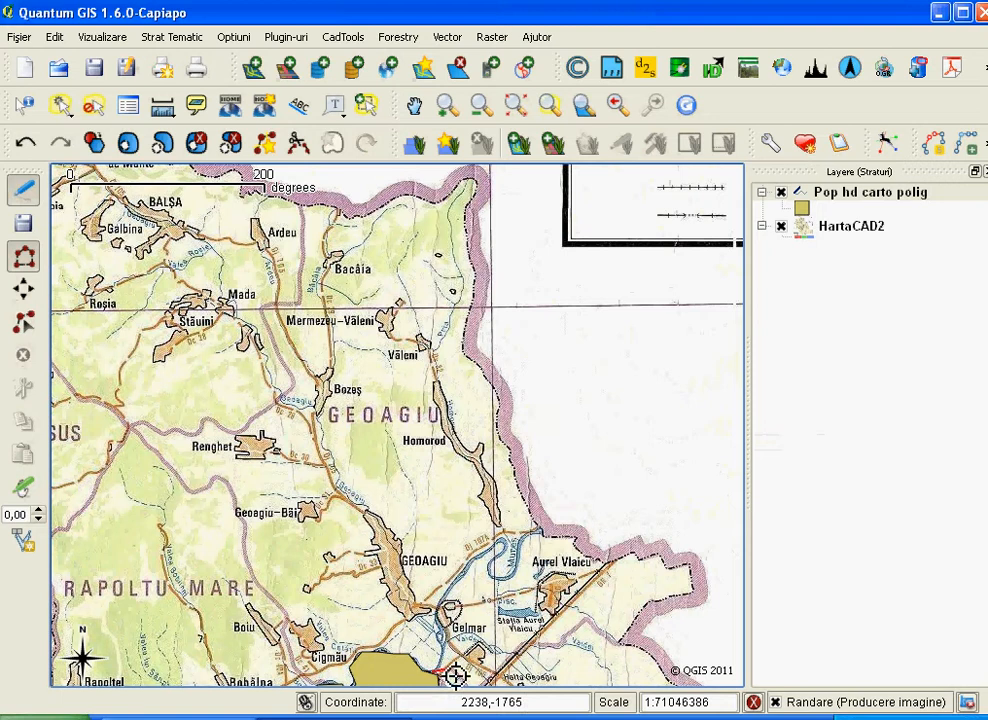
pyautogui.click(518, 651)
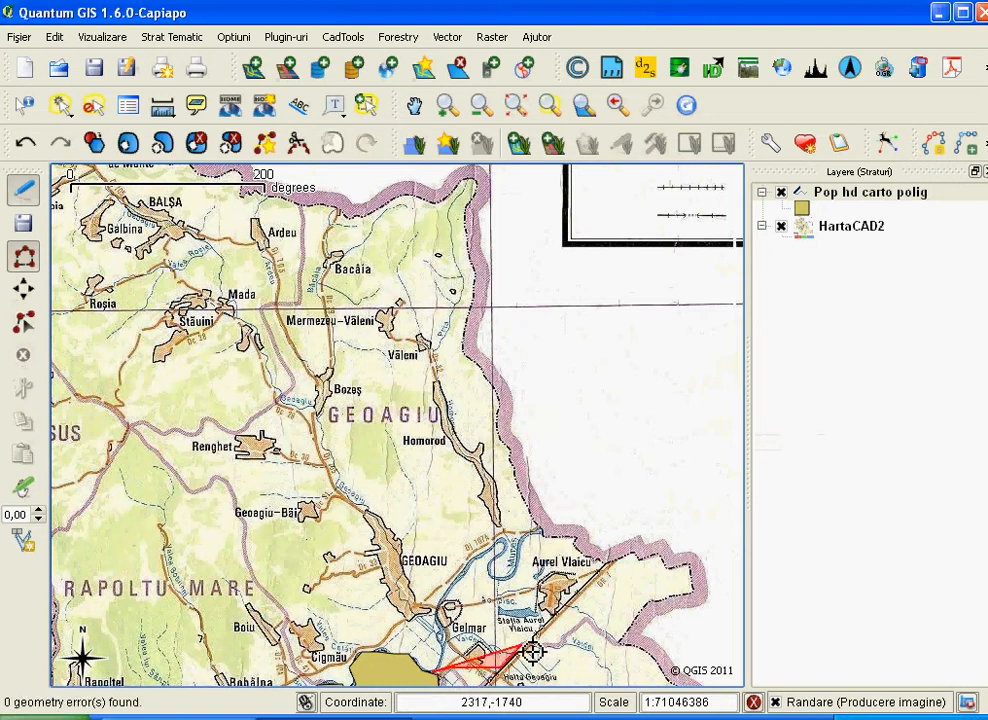
pyautogui.click(582, 622)
pyautogui.click(627, 654)
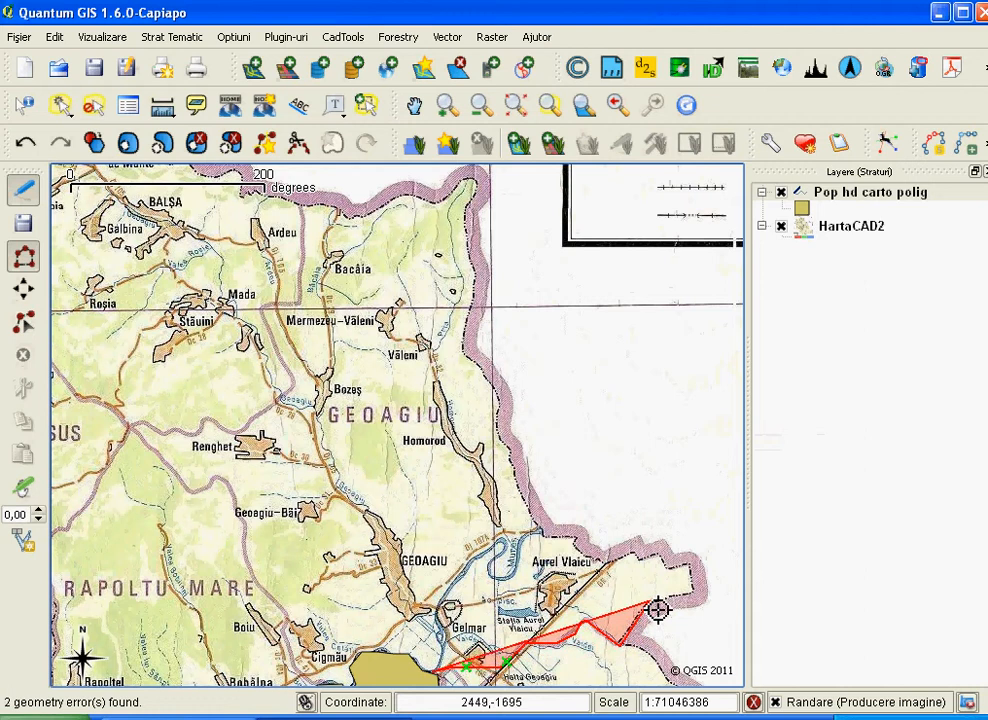
pyautogui.click(657, 609)
pyautogui.click(702, 599)
pyautogui.click(692, 569)
pyautogui.click(641, 560)
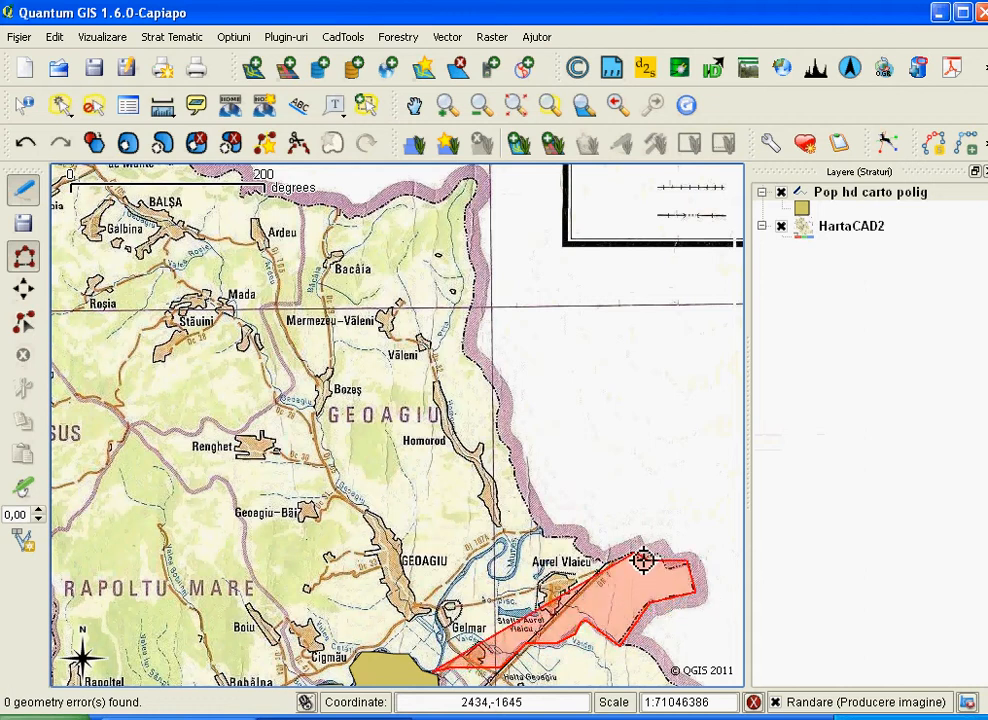
pyautogui.click(609, 576)
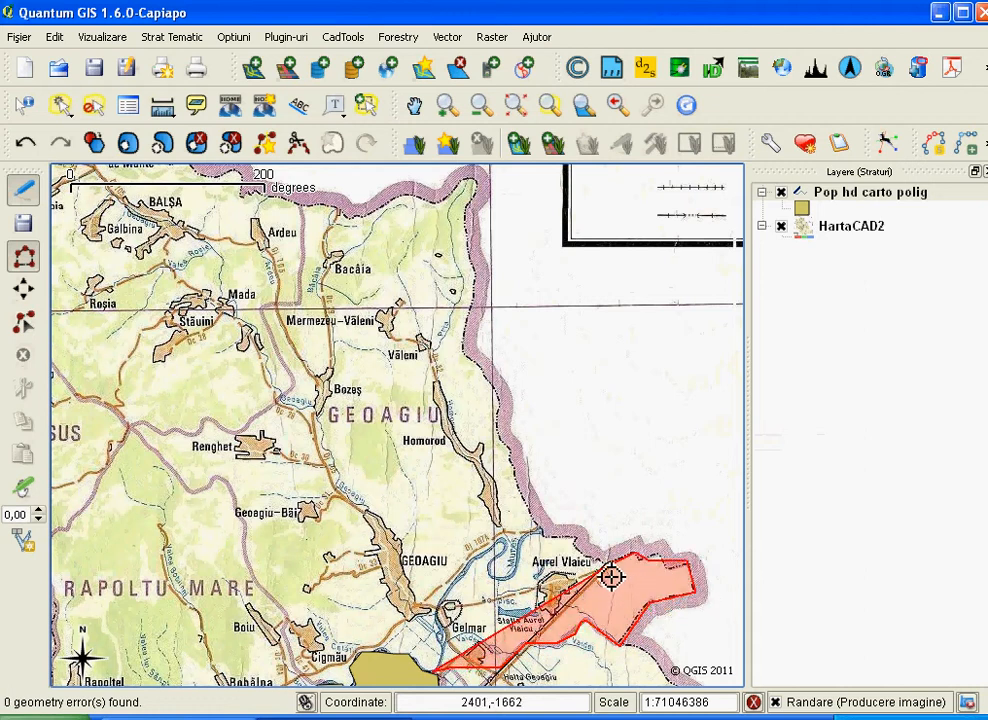
pyautogui.click(507, 452)
pyautogui.click(503, 395)
pyautogui.click(472, 353)
pyautogui.click(478, 296)
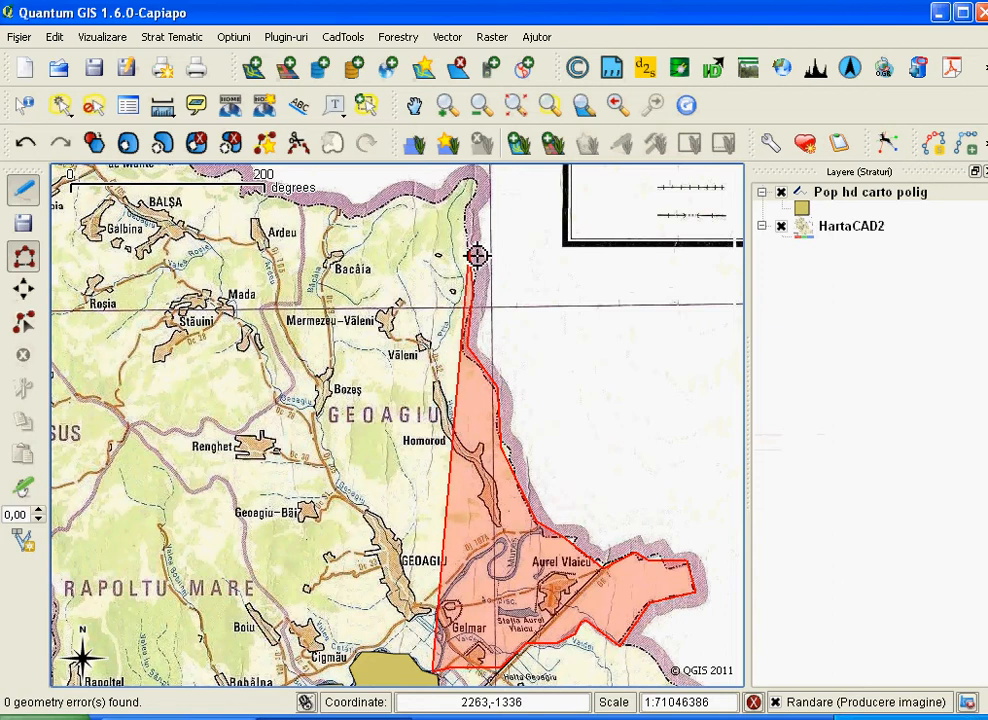
pyautogui.click(475, 250)
pyautogui.click(469, 215)
pyautogui.click(480, 181)
pyautogui.click(466, 188)
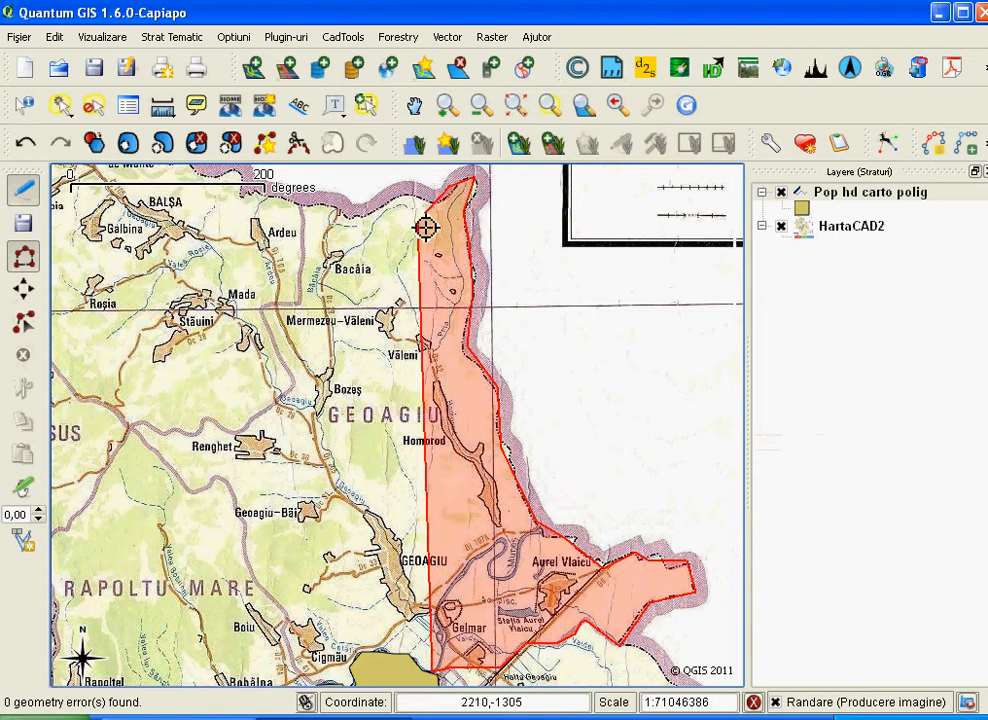
pyautogui.click(333, 212)
pyautogui.click(308, 210)
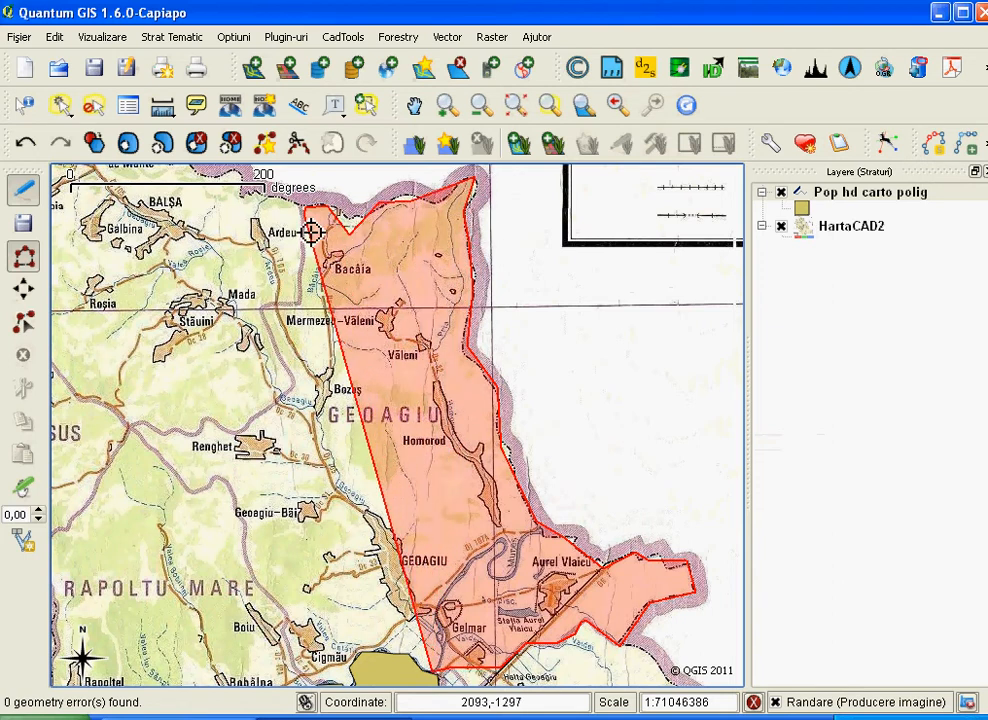
pyautogui.click(303, 302)
pyautogui.click(261, 311)
pyautogui.click(300, 399)
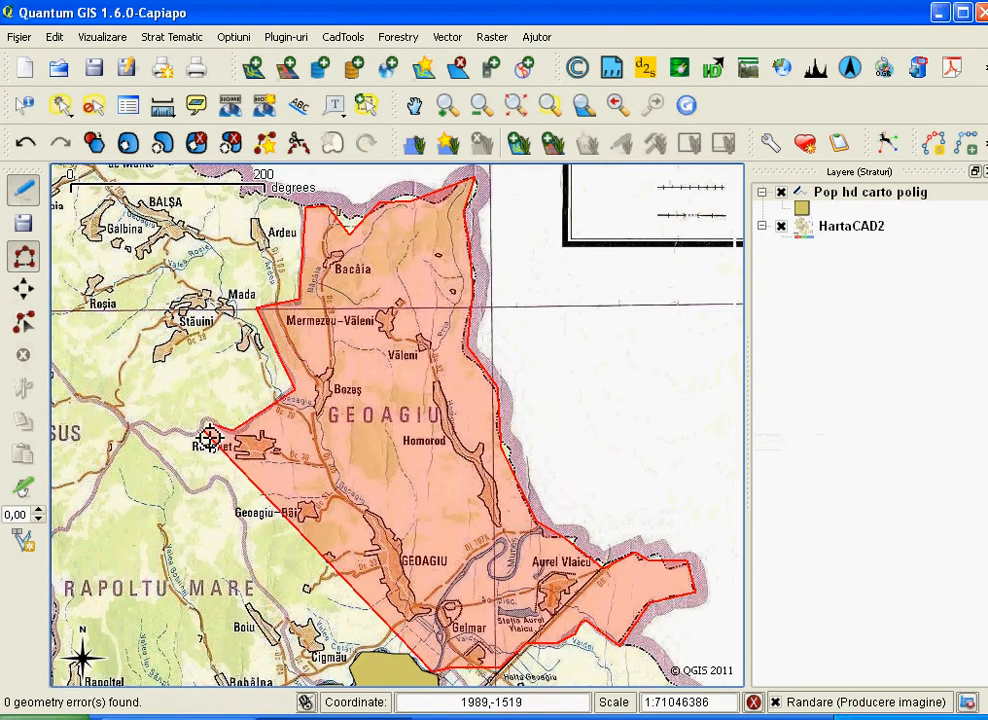
pyautogui.click(137, 423)
pyautogui.click(196, 497)
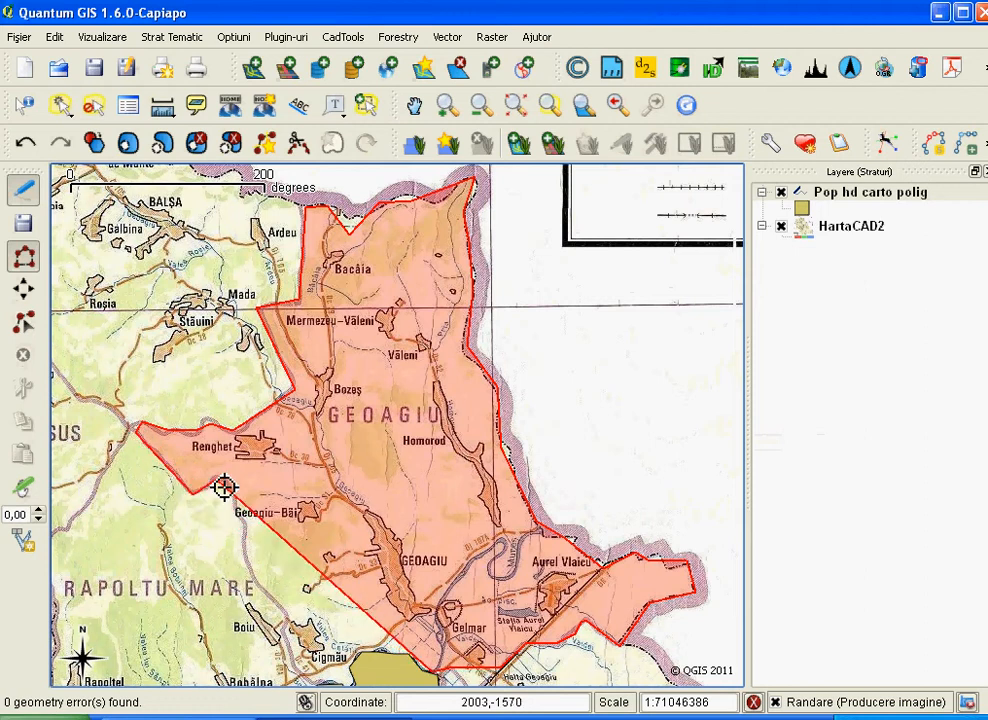
pyautogui.click(219, 481)
pyautogui.click(240, 506)
pyautogui.click(256, 581)
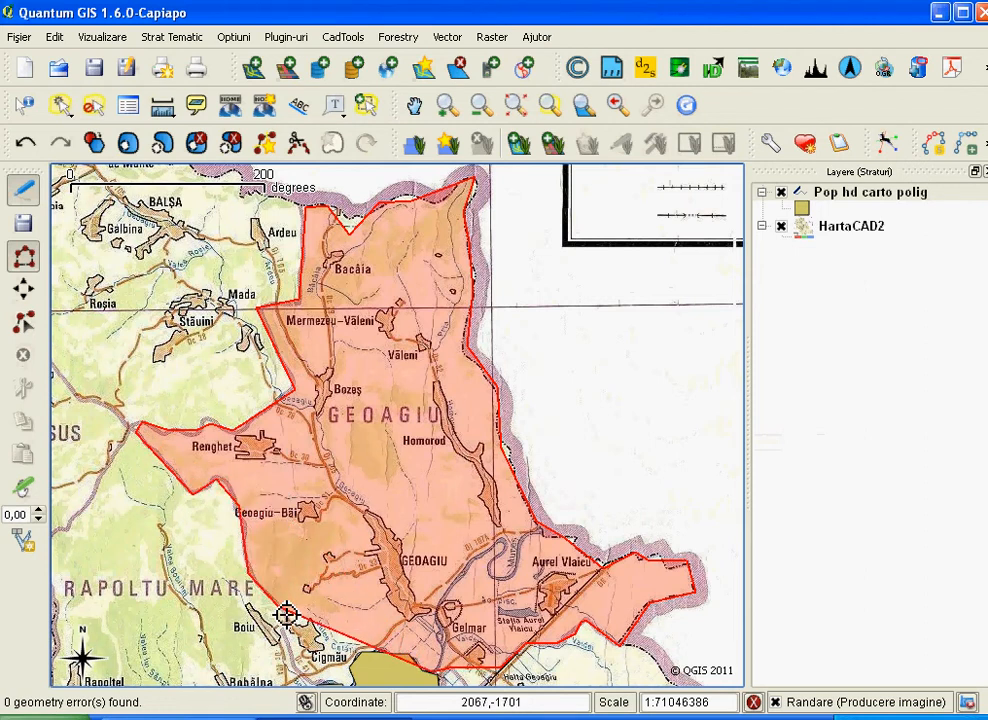
pyautogui.click(284, 612)
pyautogui.click(301, 675)
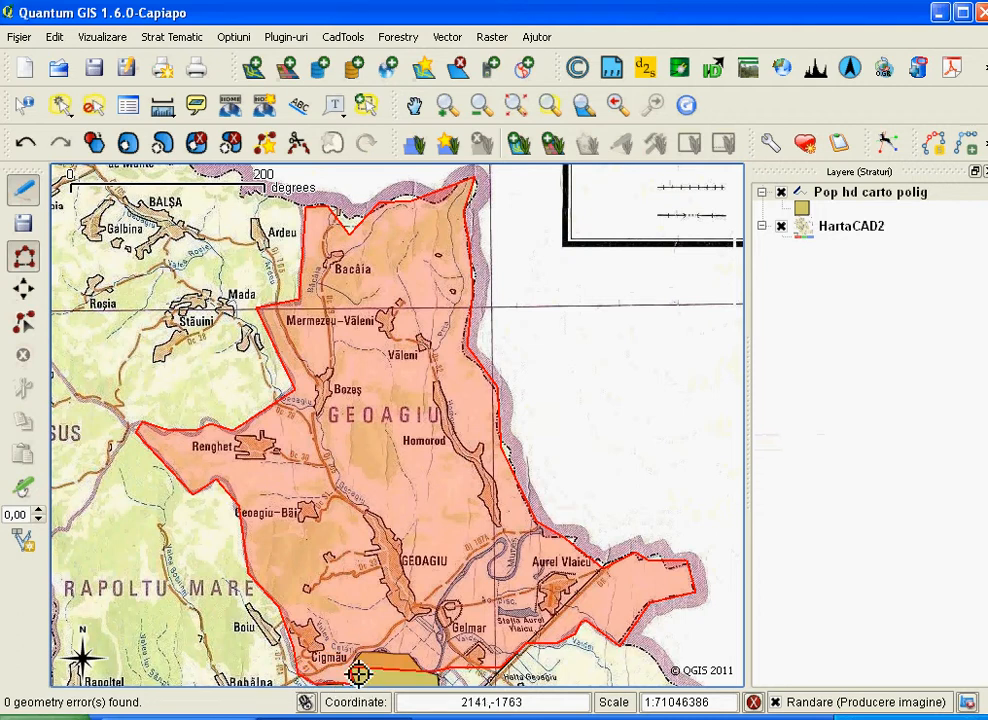
pyautogui.rightClick(432, 678)
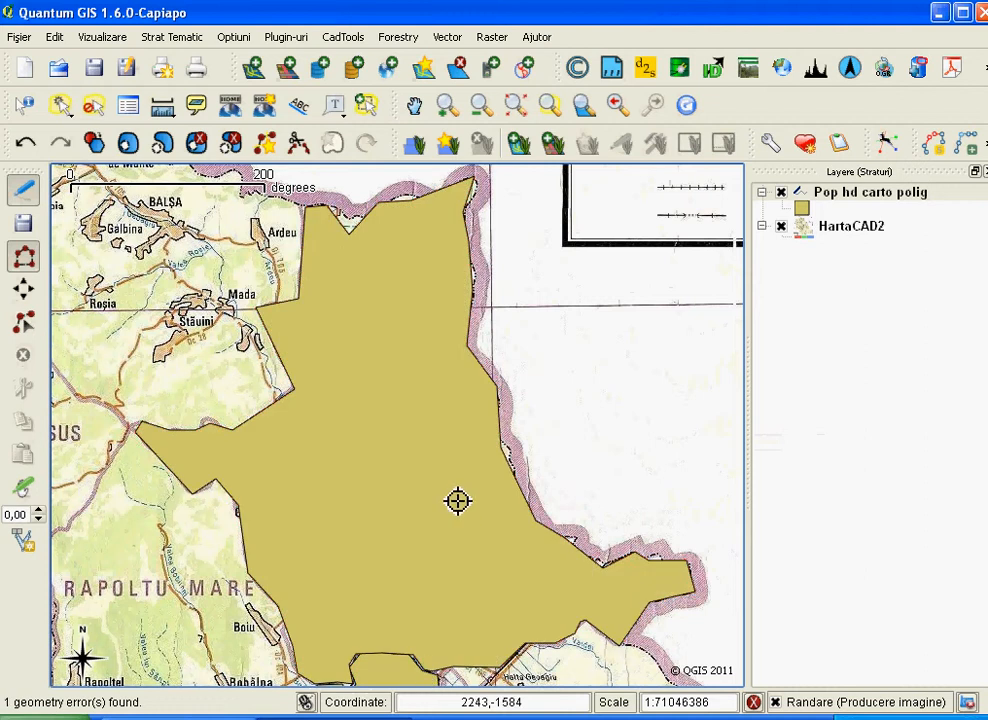
# Step: Hide the HartaCAD2 map to examine the three digitized polygons on their own, and show it again
pyautogui.scroll(-1, 445, 485)
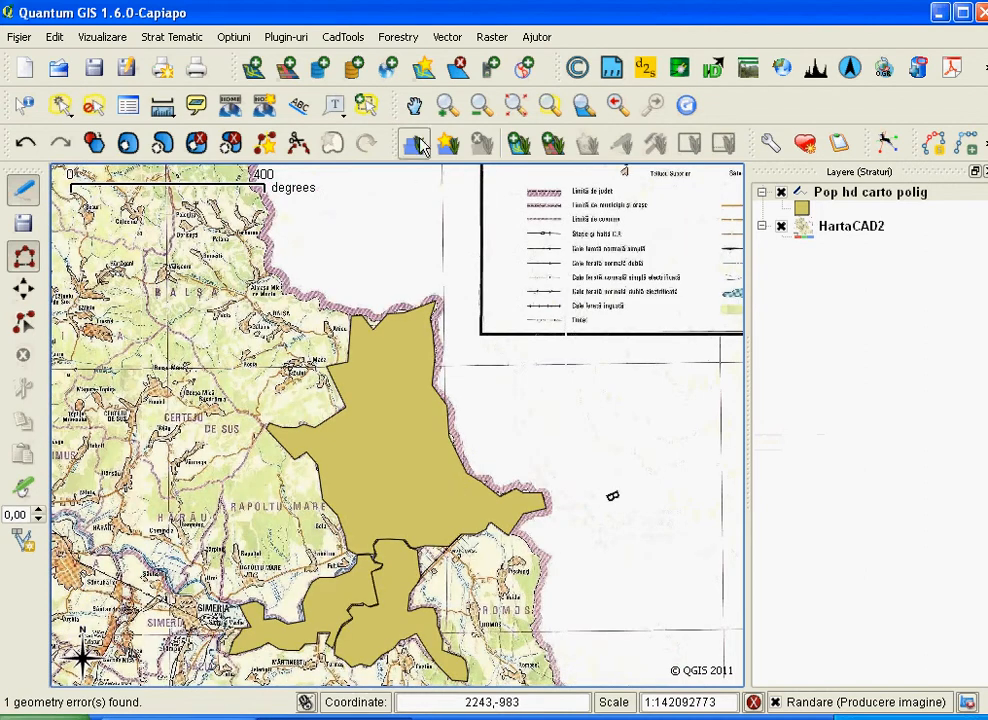
pyautogui.click(418, 112)
pyautogui.moveTo(175, 395); pyautogui.dragTo(232, 313)
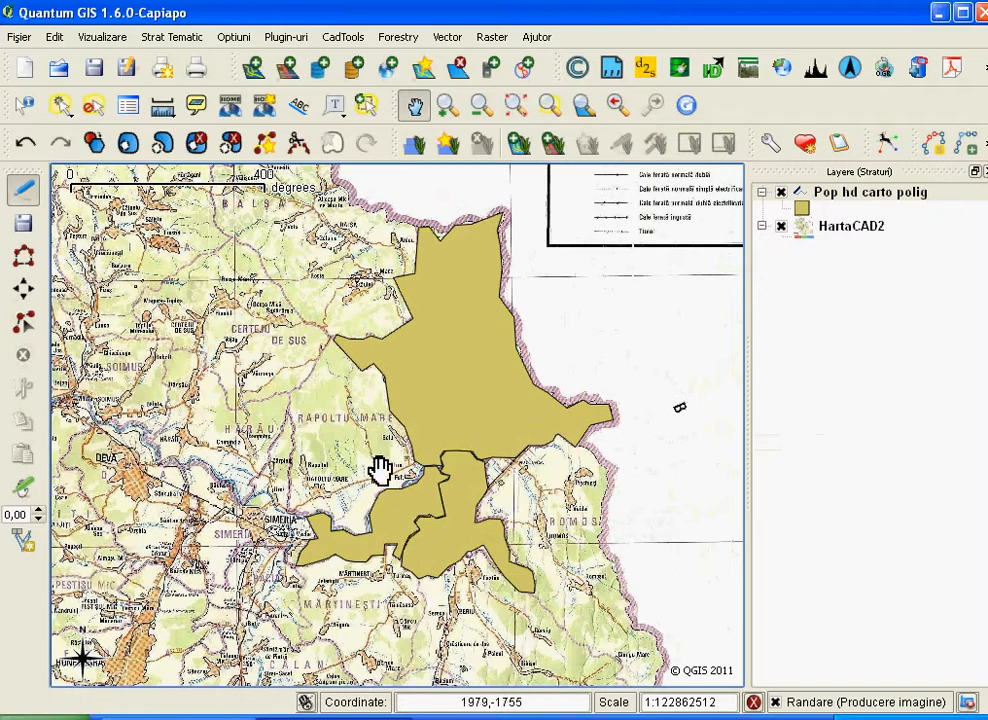
pyautogui.click(781, 228)
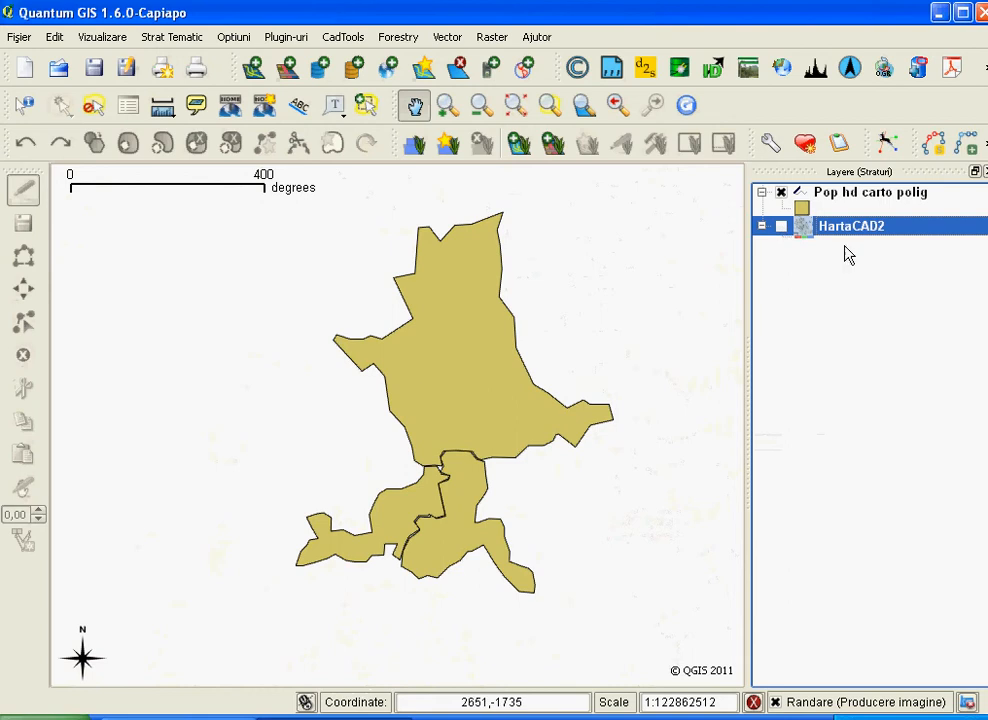
pyautogui.click(781, 228)
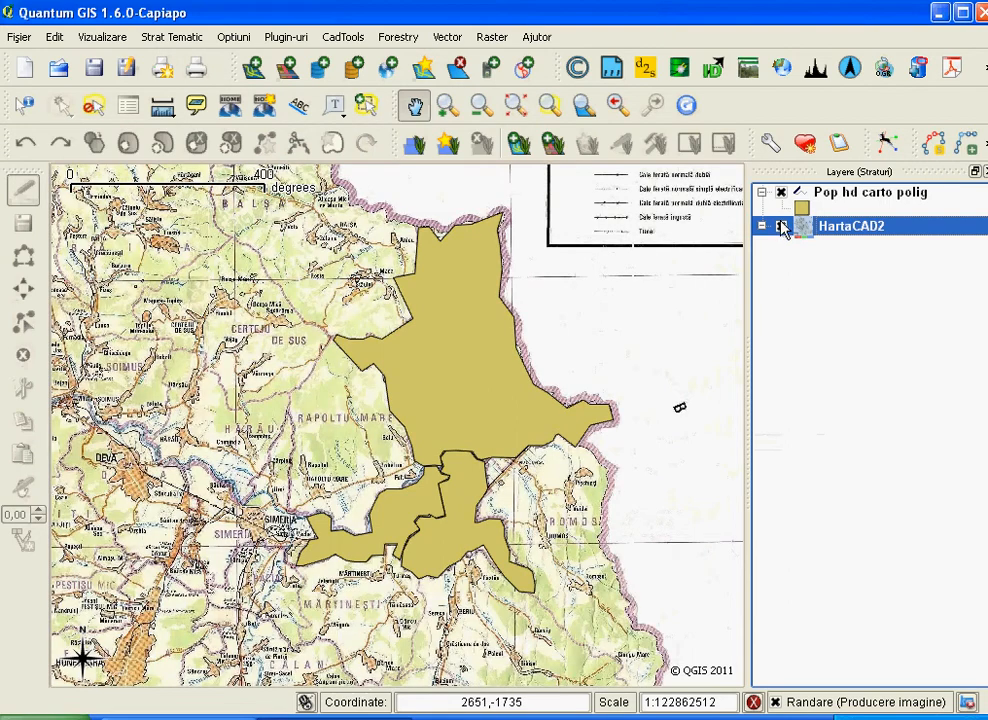
# Step: End editing of the Pop hd carto polig layer and save the digitized polygons
pyautogui.click(838, 197)
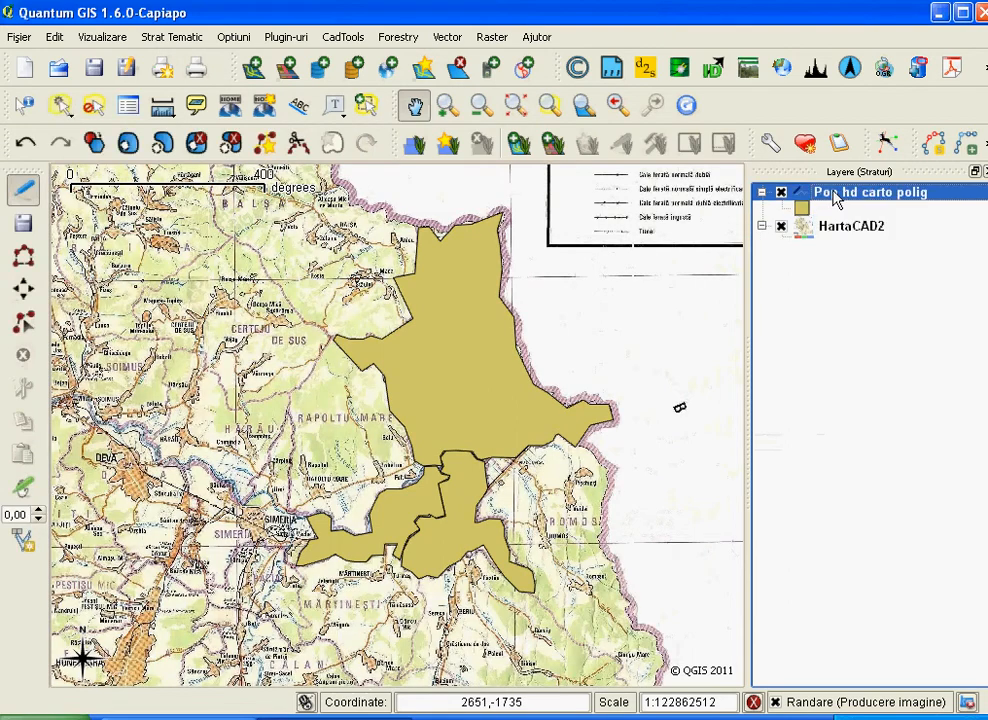
pyautogui.click(26, 191)
pyautogui.click(427, 372)
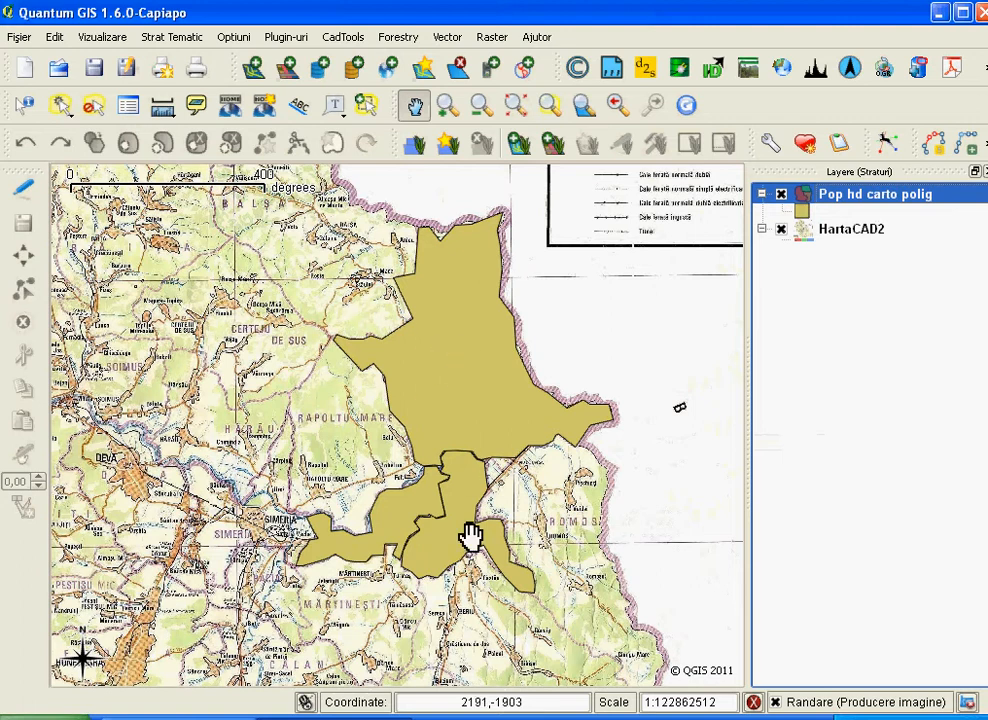
# Step: Reopen the layer for editing and set the large northern polygon's localitate to geoagiu and pop2002 to 7500
pyautogui.click(22, 193)
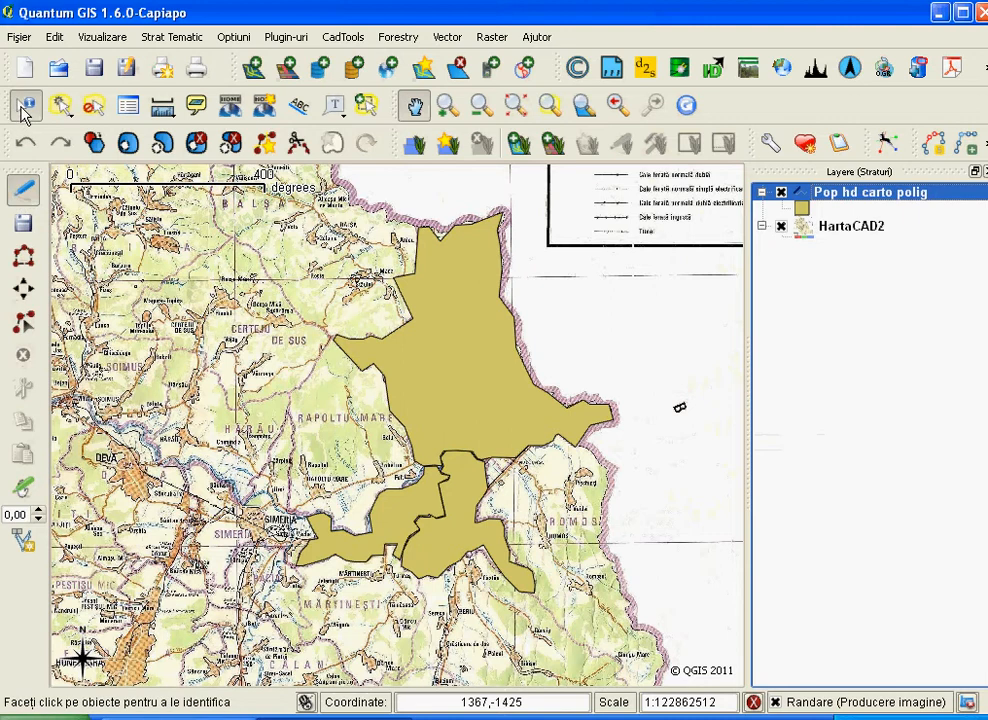
pyautogui.click(25, 110)
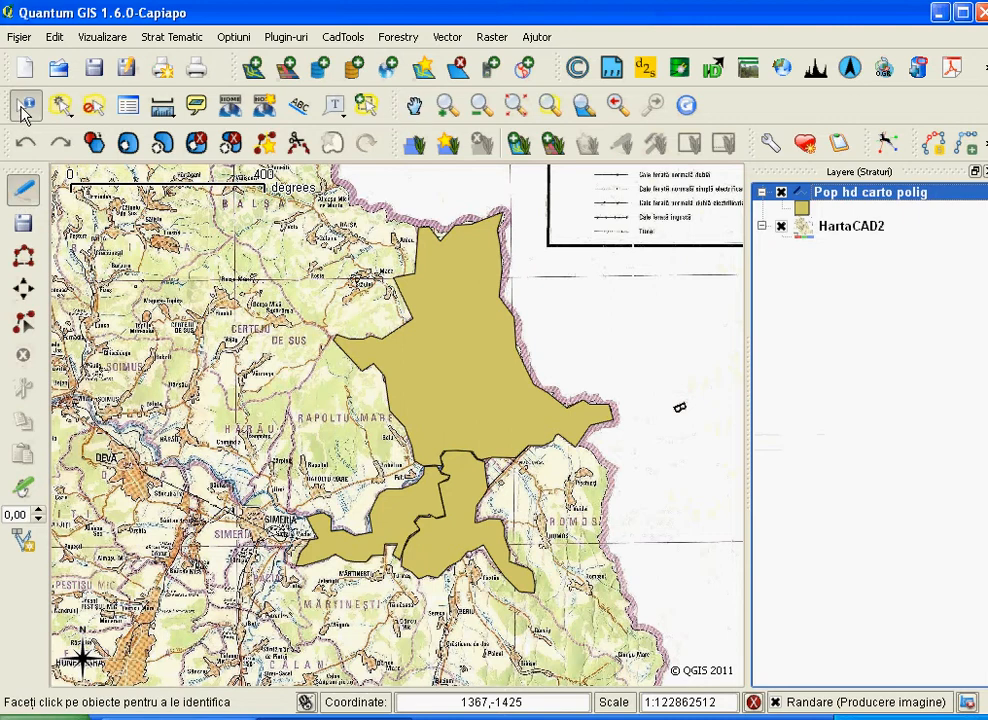
pyautogui.click(476, 377)
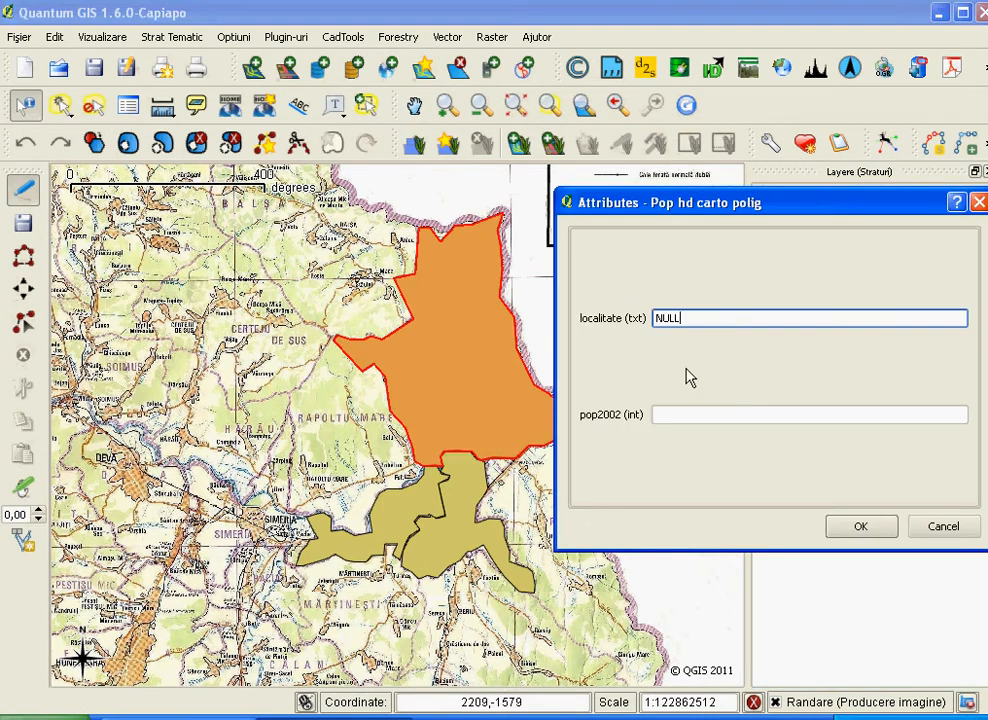
pyautogui.press('BackSpace')
pyautogui.press('BackSpace')
pyautogui.press('BackSpace')
pyautogui.press('BackSpace')
pyautogui.write('ge')
pyautogui.click(676, 413)
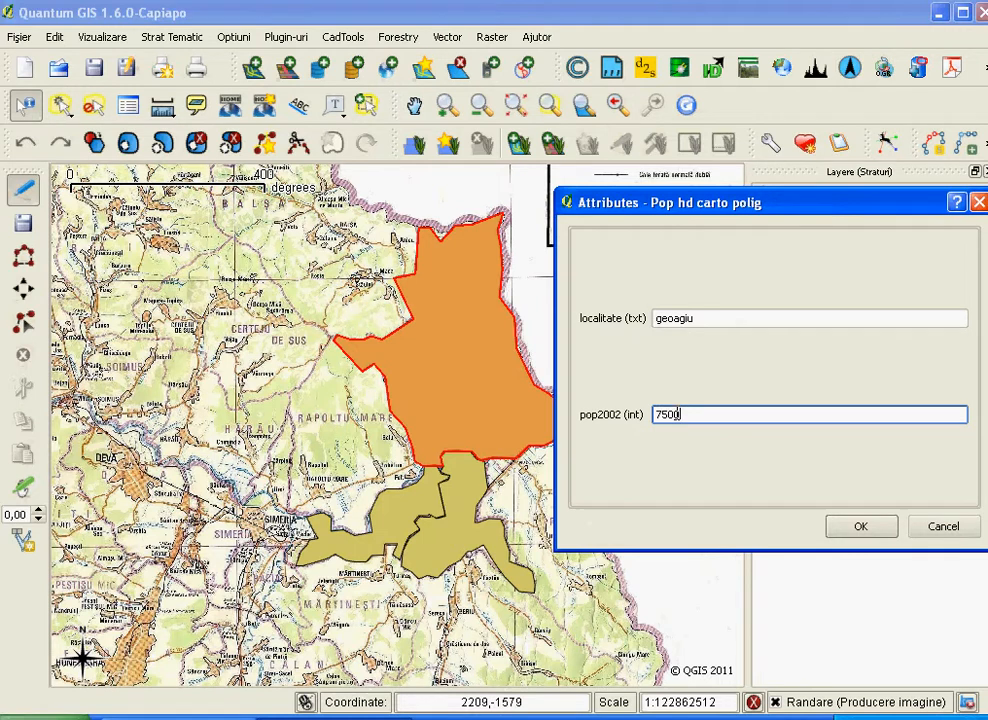
pyautogui.write('7500')
pyautogui.click(860, 526)
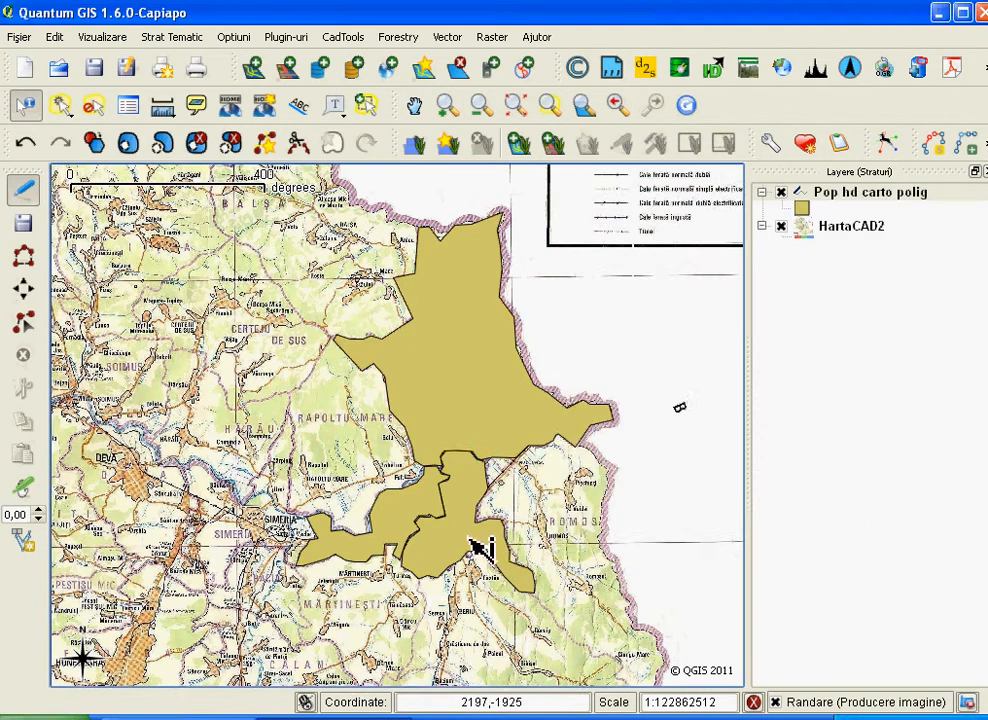
# Step: Set the Orăștie polygon's localitate to orastie and its pop2002 to 21000
pyautogui.click(476, 540)
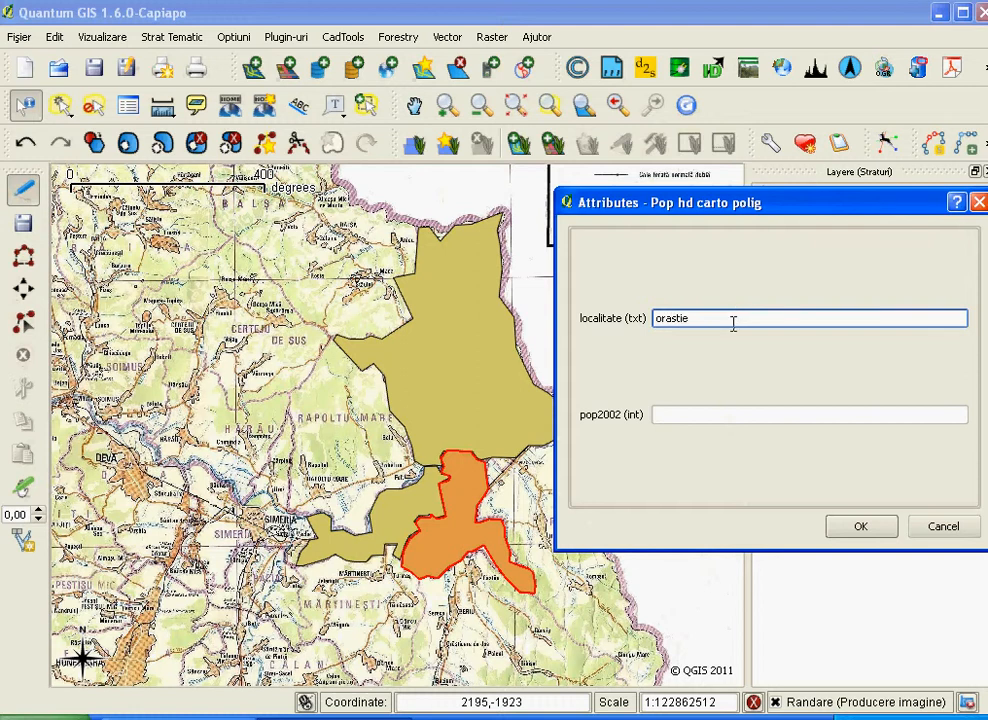
pyautogui.click(701, 411)
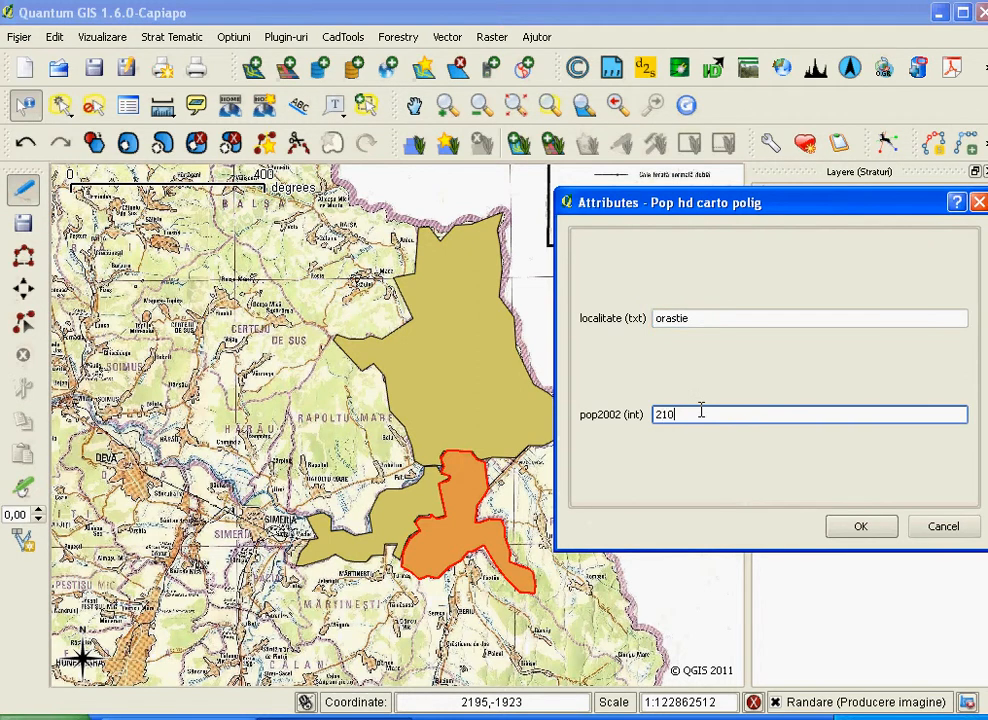
pyautogui.click(844, 523)
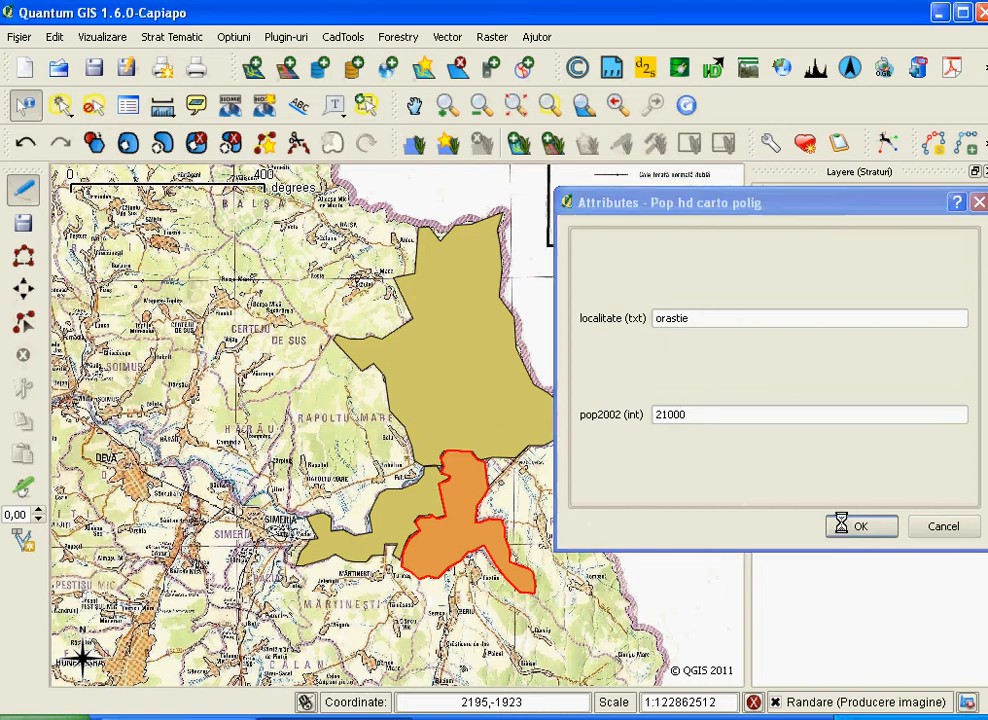
# Step: Set the Turdaș polygon's localitate to turdas and its pop2002 to 3500
pyautogui.click(399, 514)
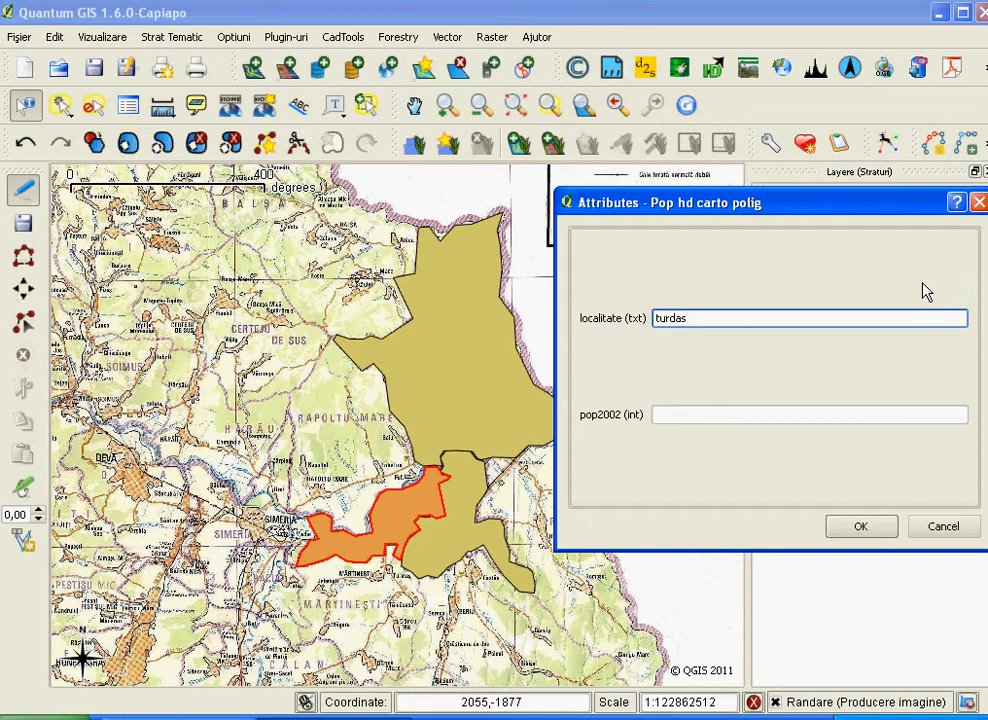
pyautogui.click(678, 416)
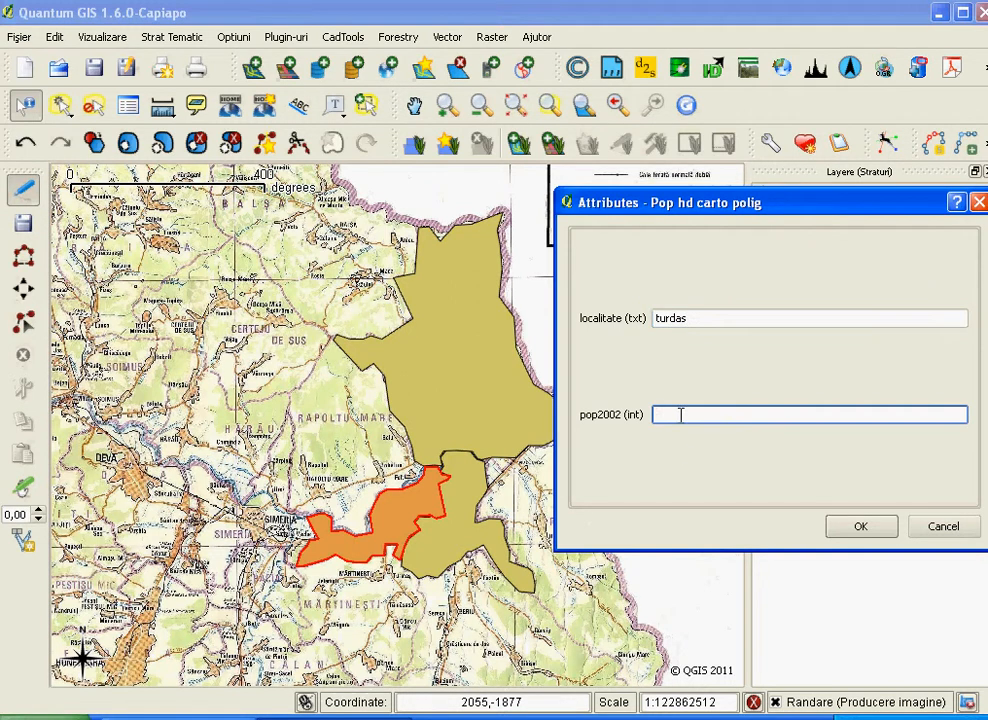
pyautogui.write('3500')
pyautogui.click(862, 526)
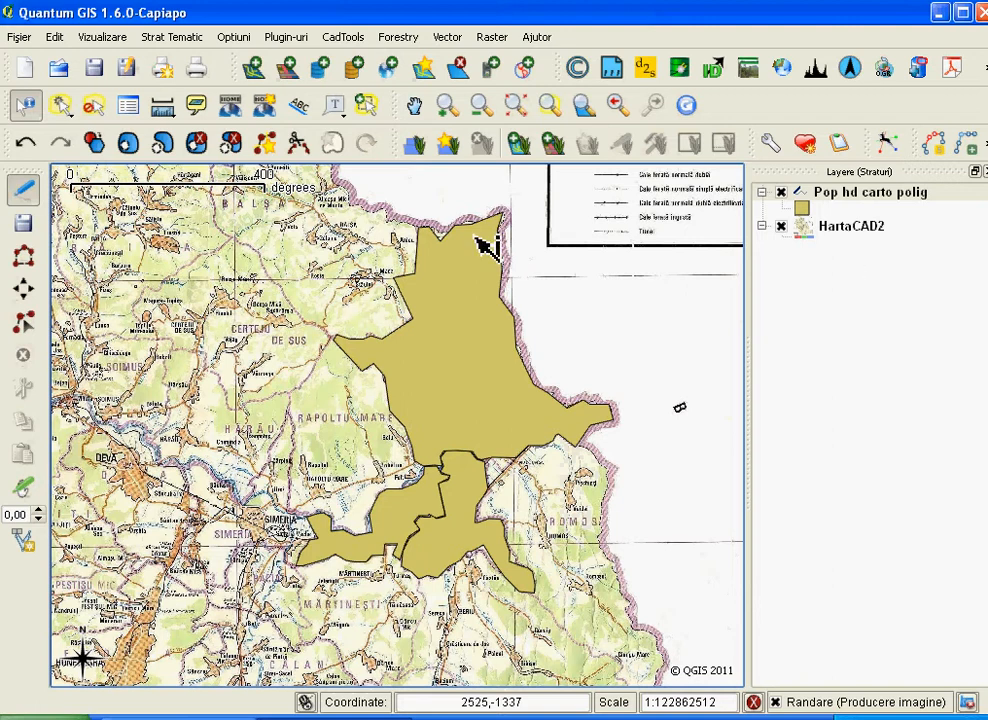
# Step: End editing of the Pop hd carto polig layer with its changes saved, and hide the HartaCAD2 map layer
pyautogui.click(25, 191)
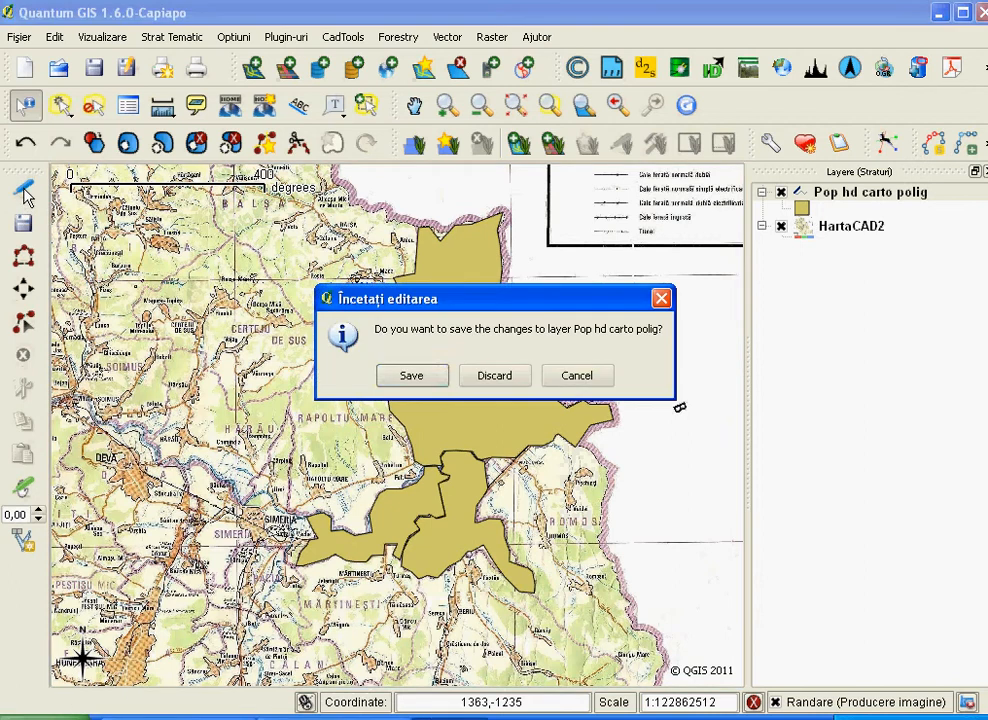
pyautogui.click(412, 375)
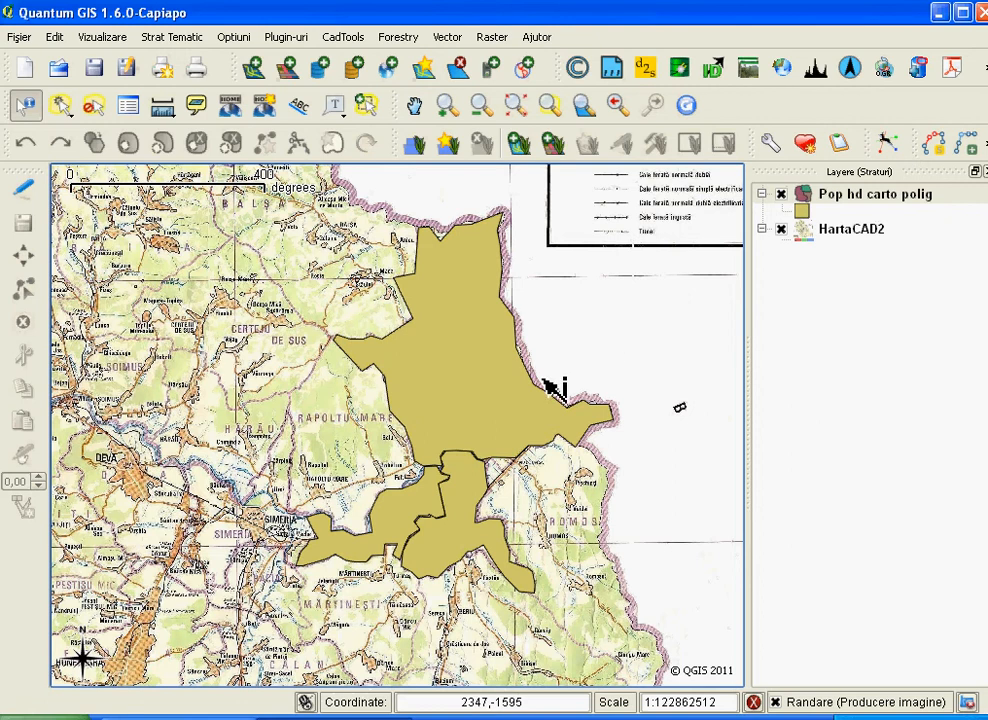
pyautogui.scroll(-1, 553, 390)
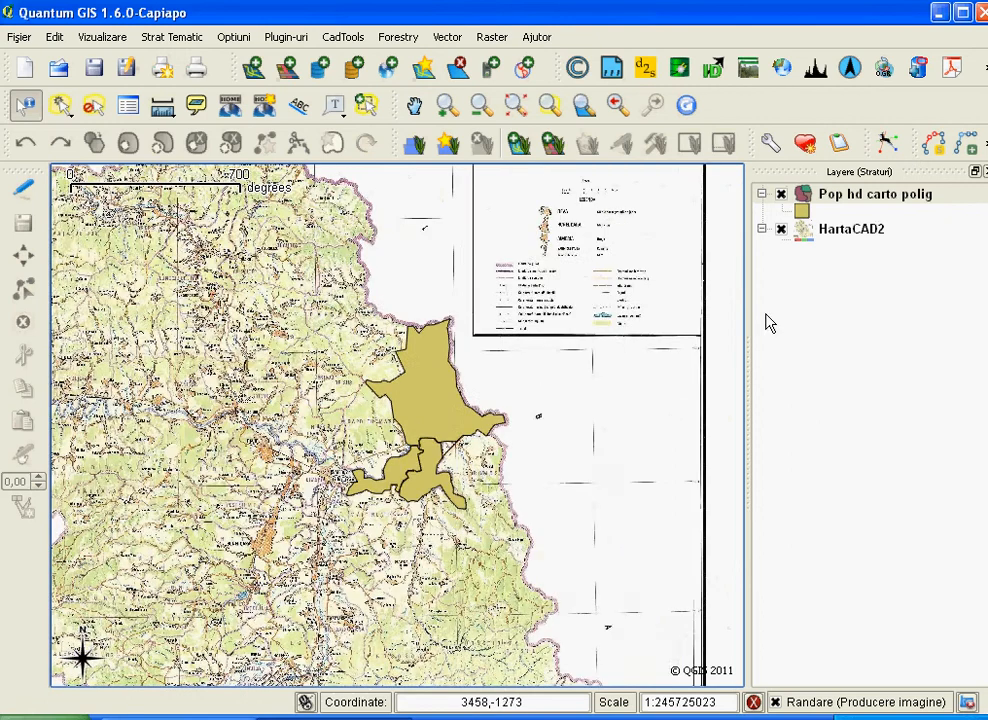
pyautogui.click(781, 229)
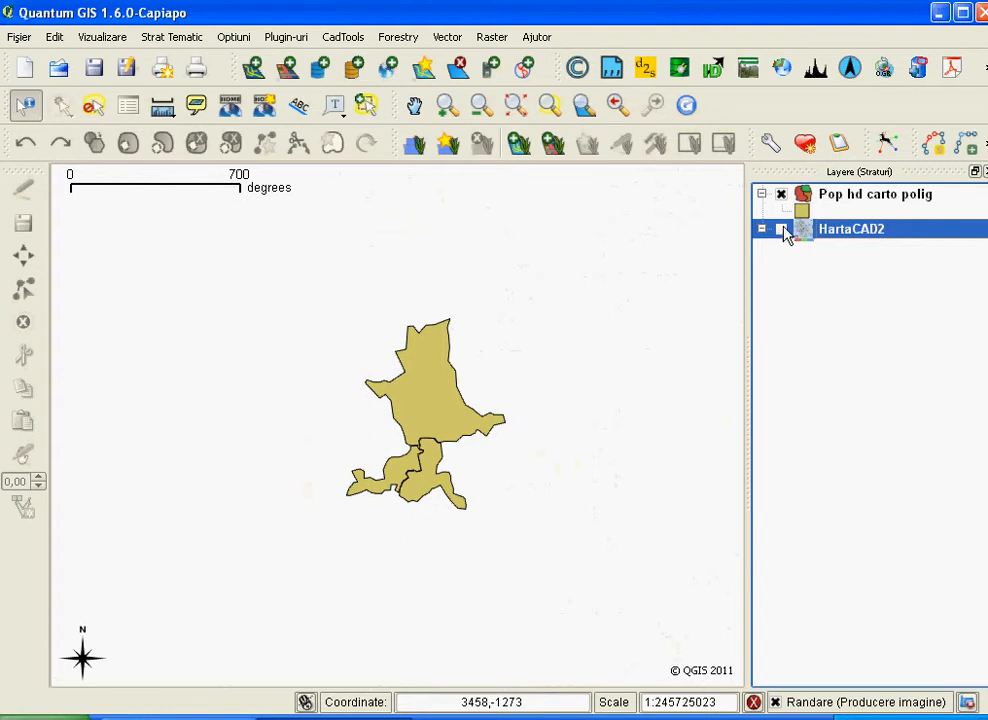
# Step: Set the Pop hd carto polig layer's symbology to the Categorized renderer based on the pop2002 column
pyautogui.doubleClick(806, 215)
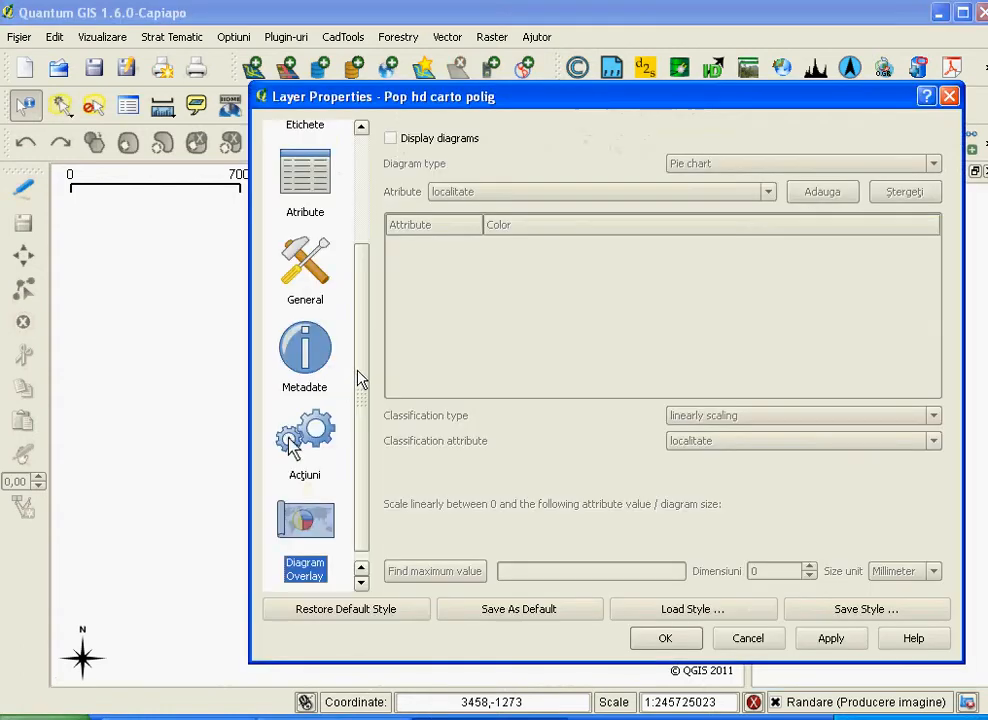
pyautogui.moveTo(359, 375); pyautogui.dragTo(363, 252)
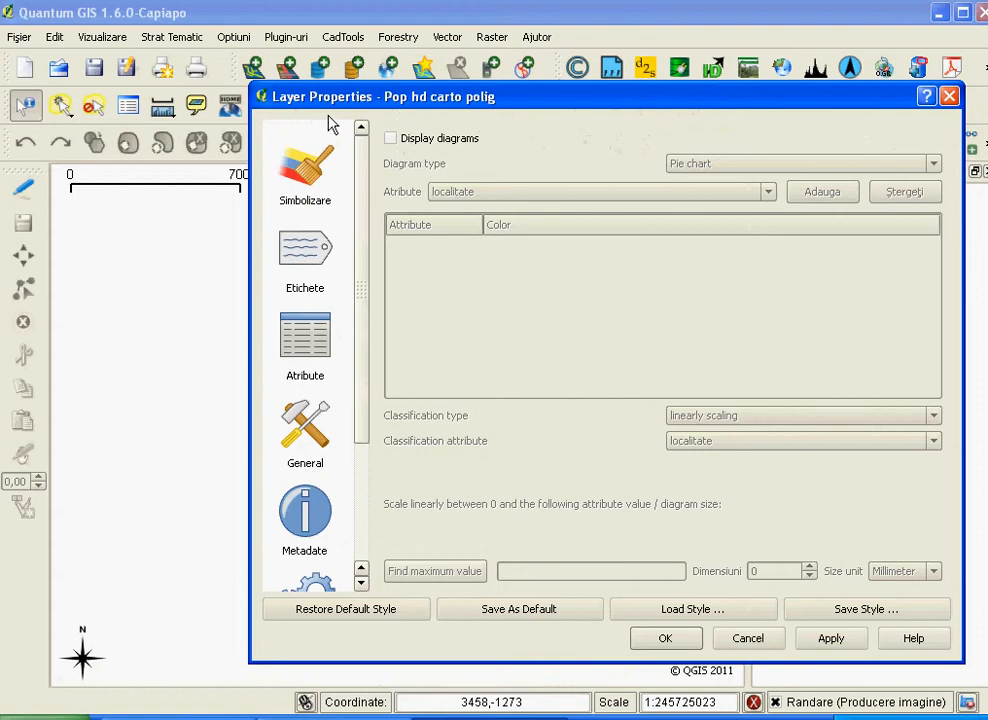
pyautogui.click(309, 175)
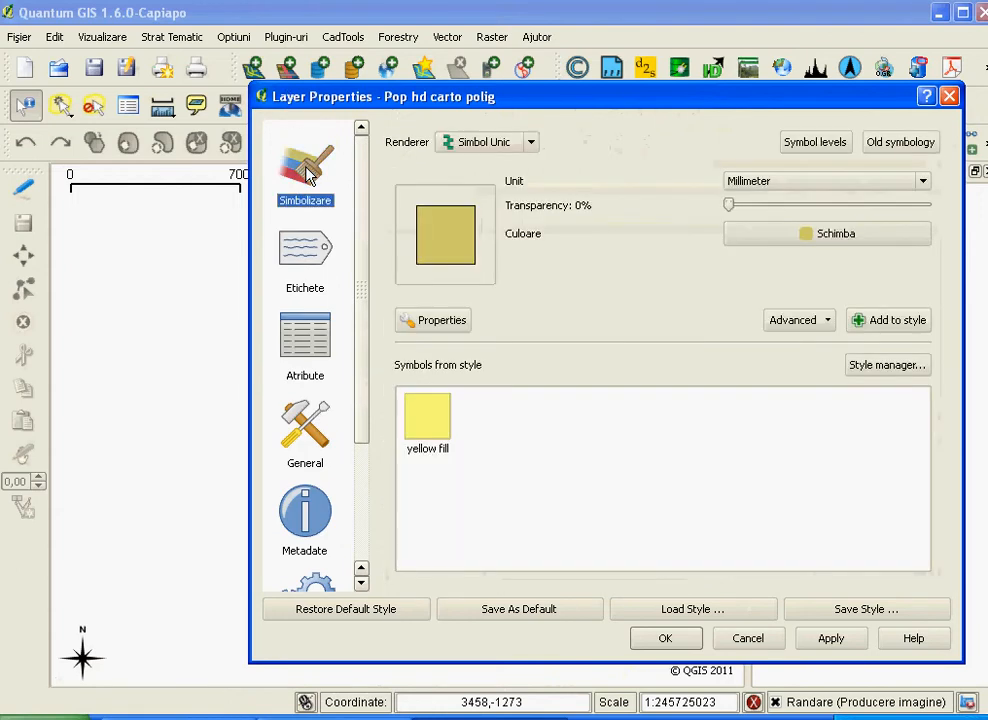
pyautogui.click(532, 145)
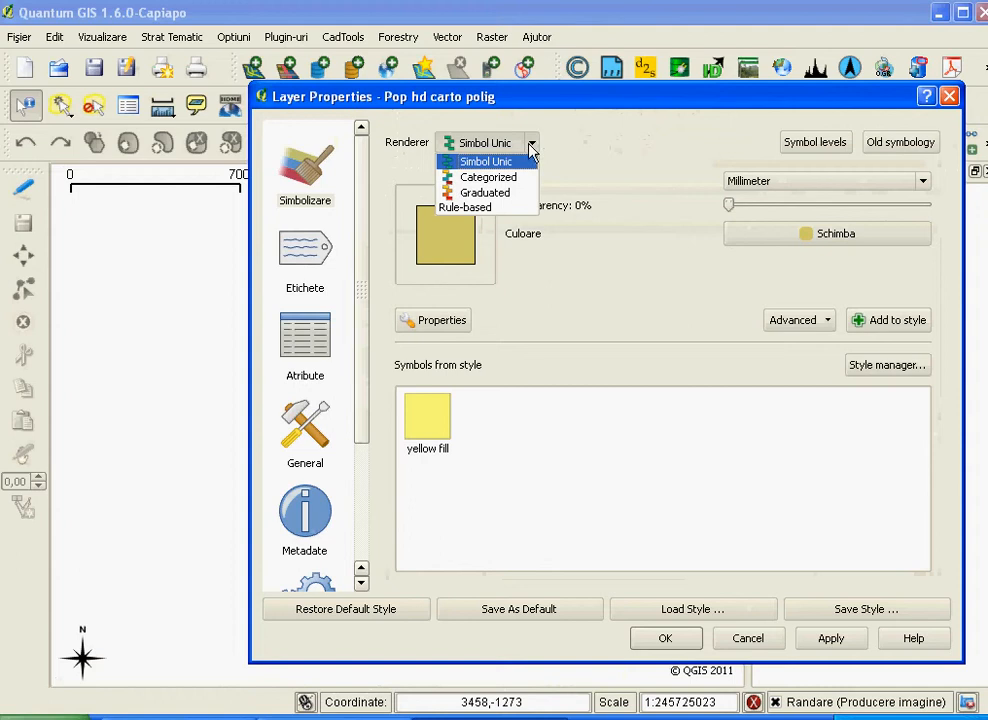
pyautogui.click(506, 178)
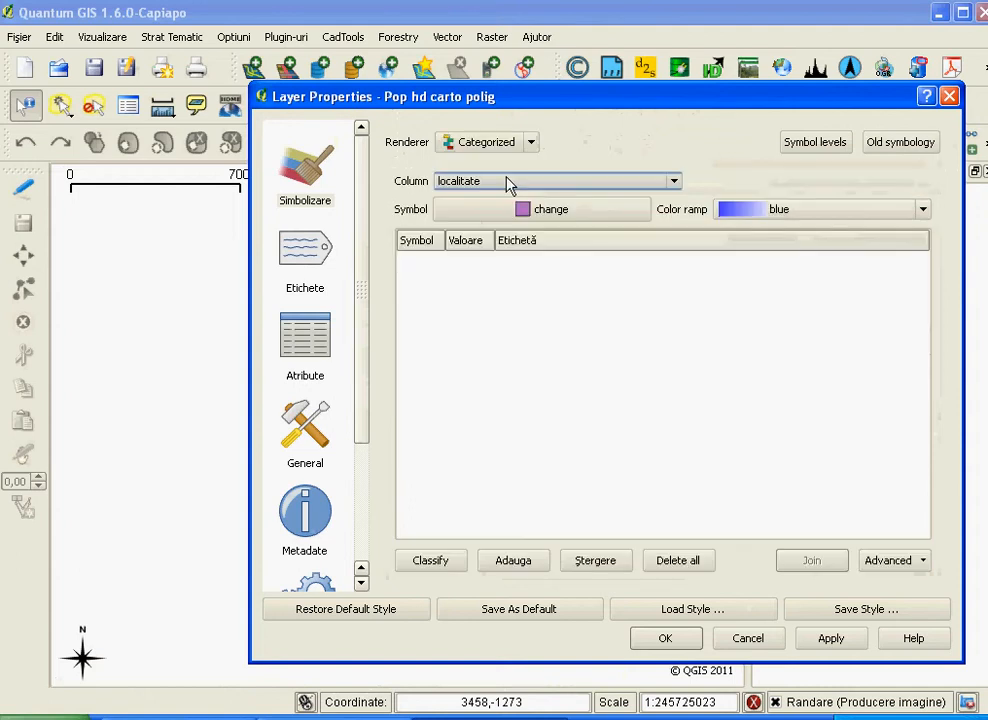
pyautogui.click(674, 183)
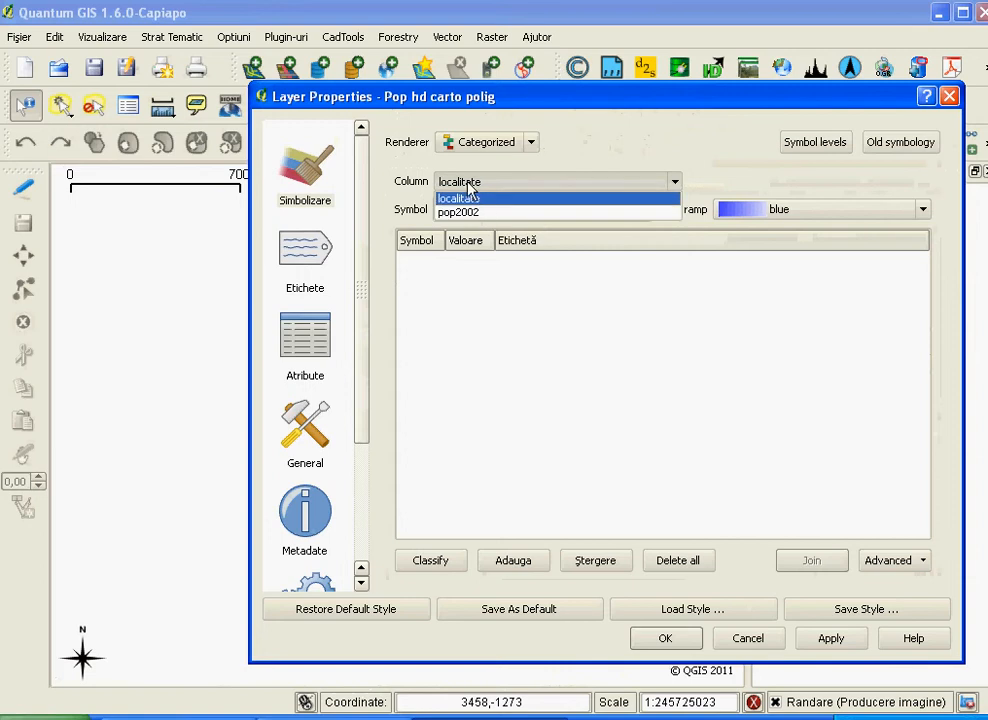
pyautogui.click(481, 212)
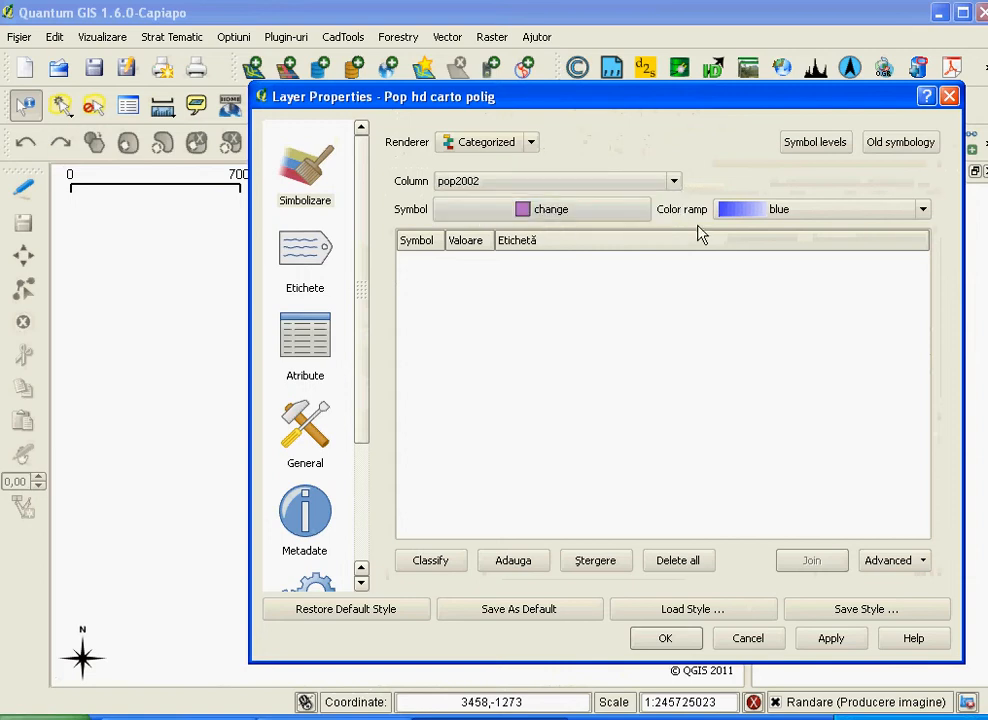
# Step: Classify and apply the pop2002 categories with the ramp named new color ramp, and show the HartaCAD2 layer again
pyautogui.click(777, 213)
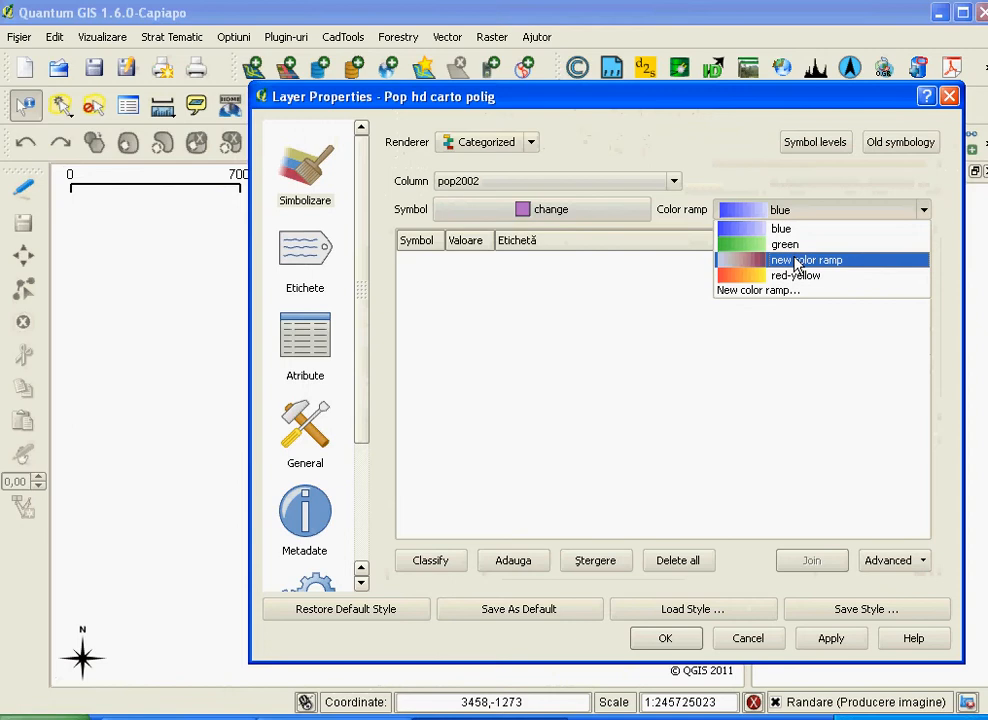
pyautogui.click(797, 263)
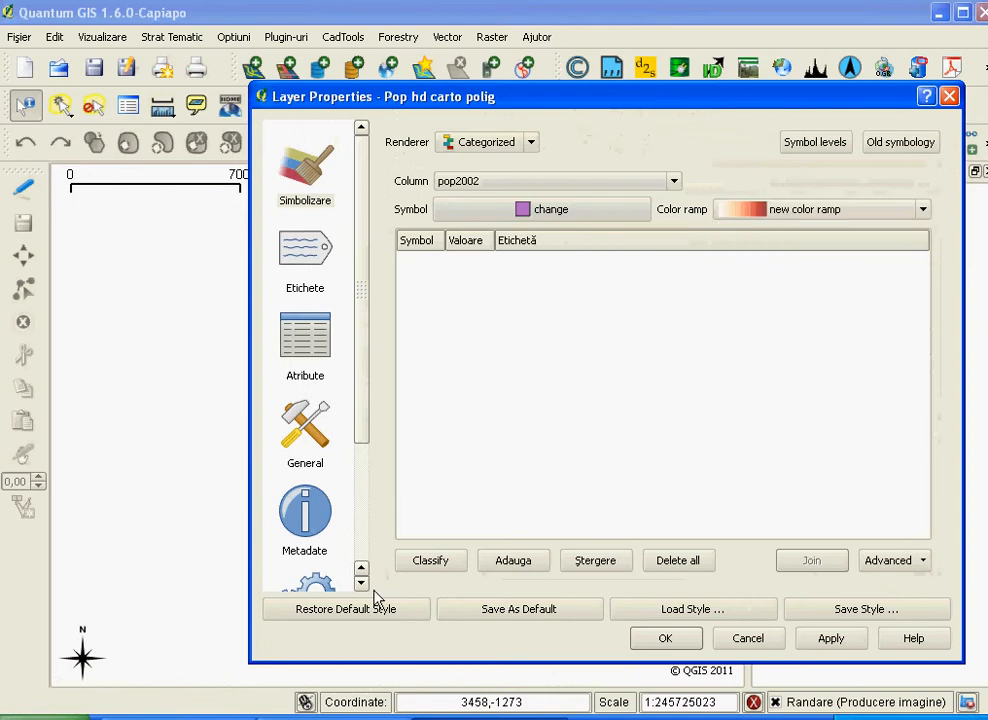
pyautogui.click(446, 564)
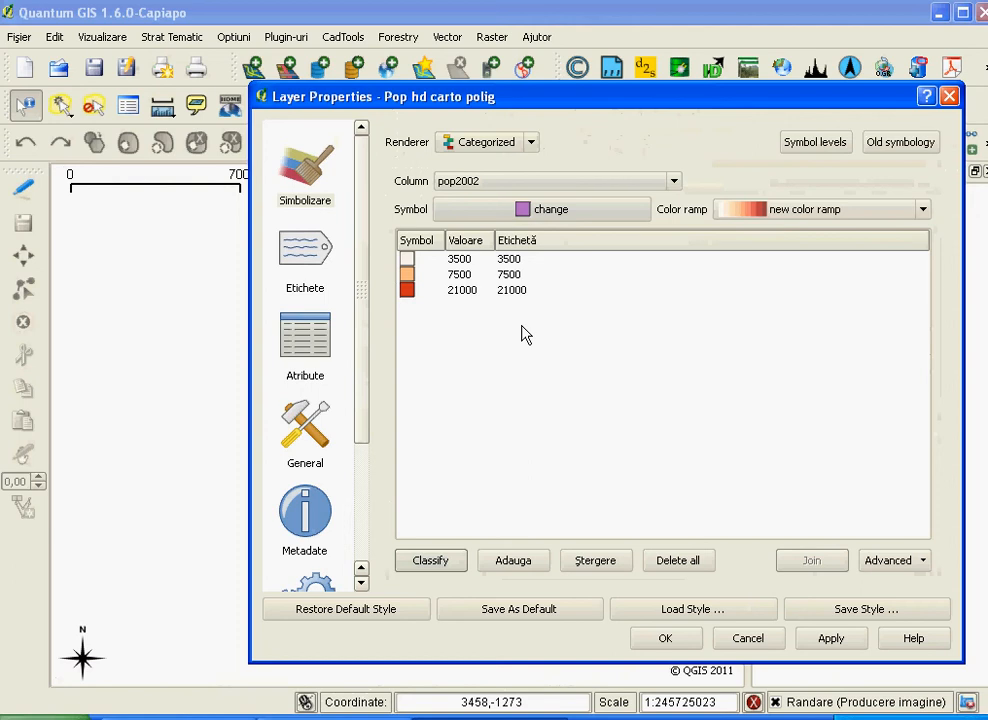
pyautogui.click(831, 640)
pyautogui.click(683, 640)
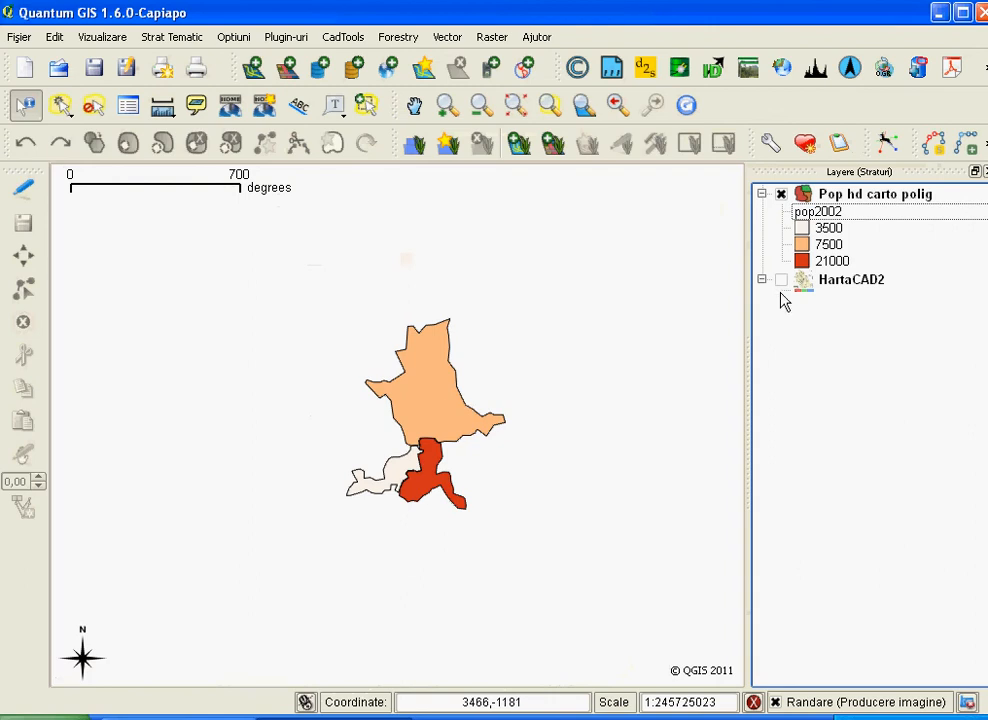
pyautogui.click(781, 281)
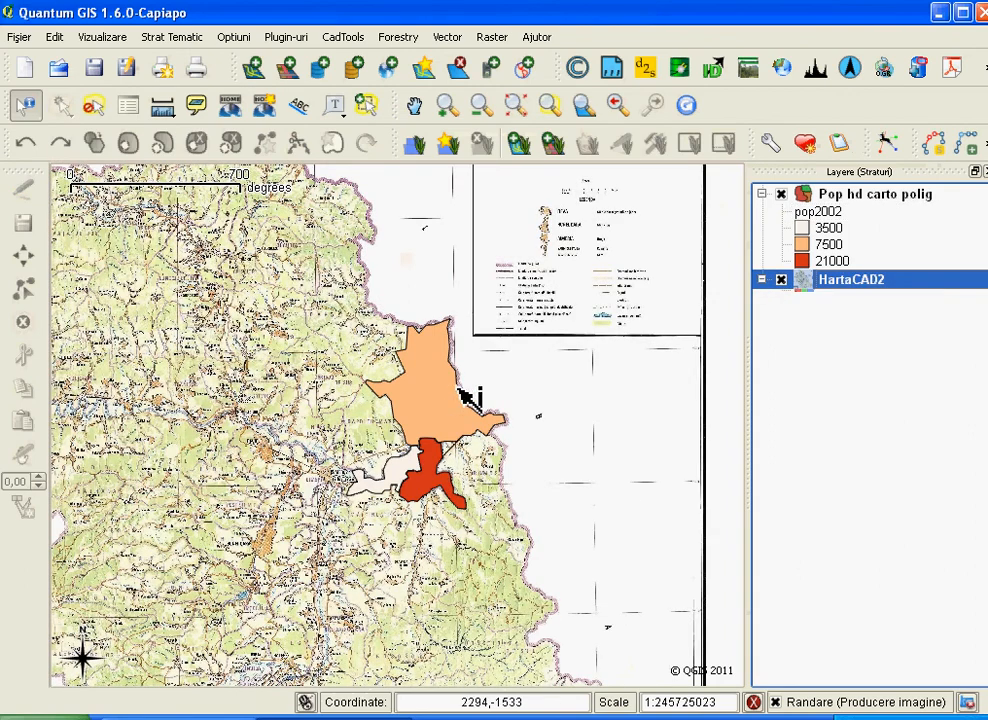